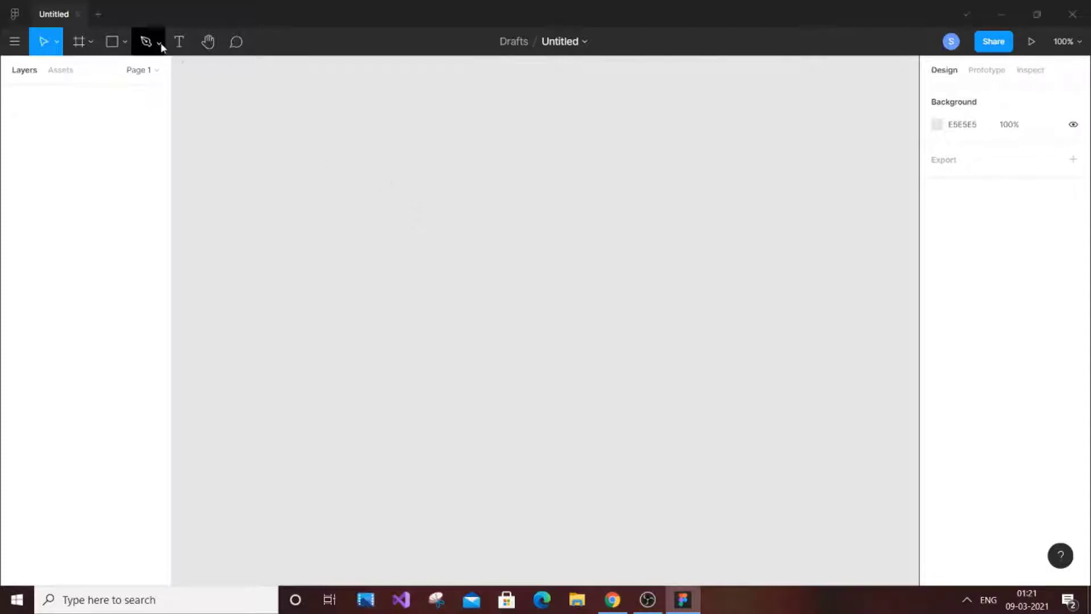
# Draw an open arched curve with the Pen tool, descending from a smooth start point to a second smooth anchor.
pyautogui.click(159, 44)
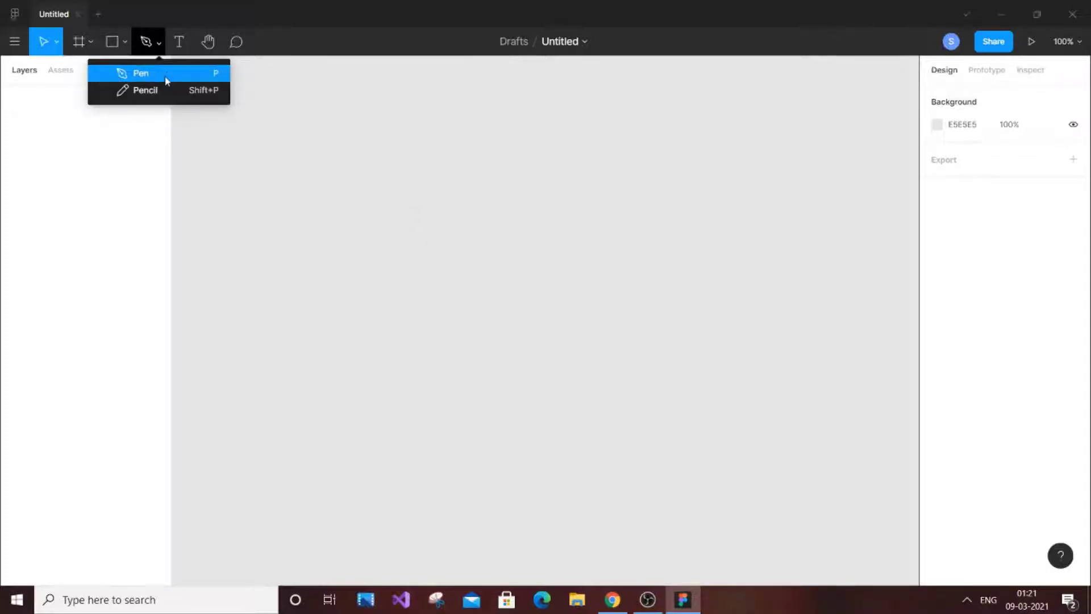
pyautogui.click(274, 107)
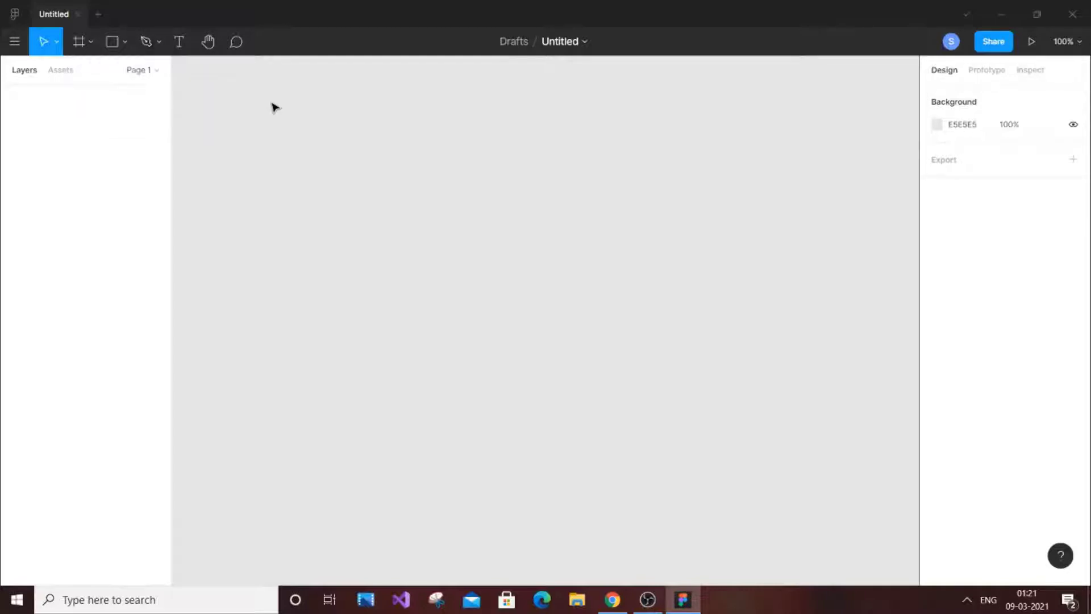
pyautogui.press('p')
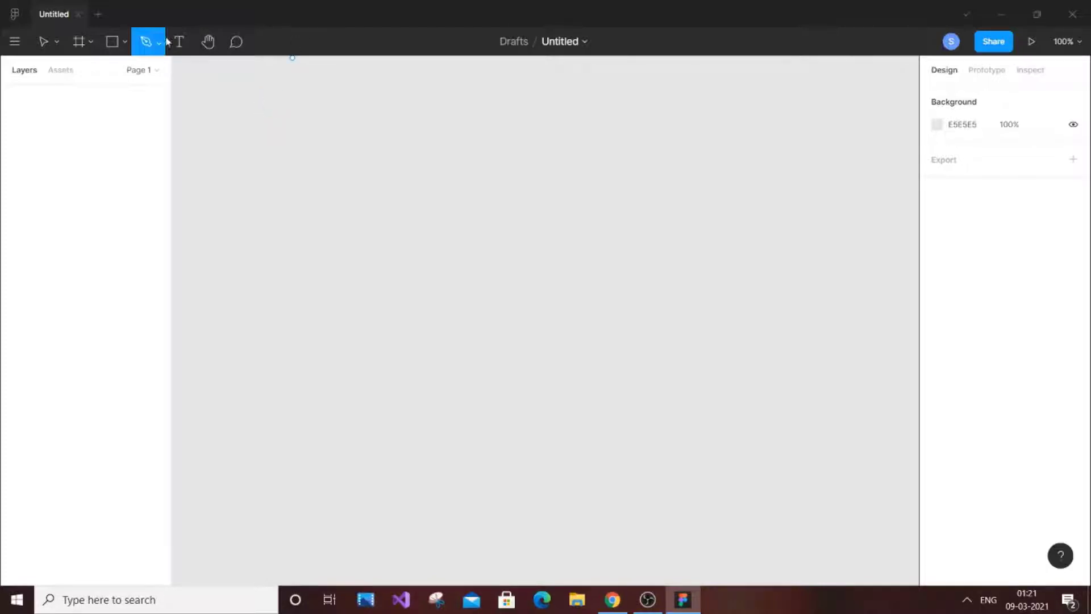
pyautogui.click(165, 41)
pyautogui.click(162, 71)
pyautogui.click(292, 149)
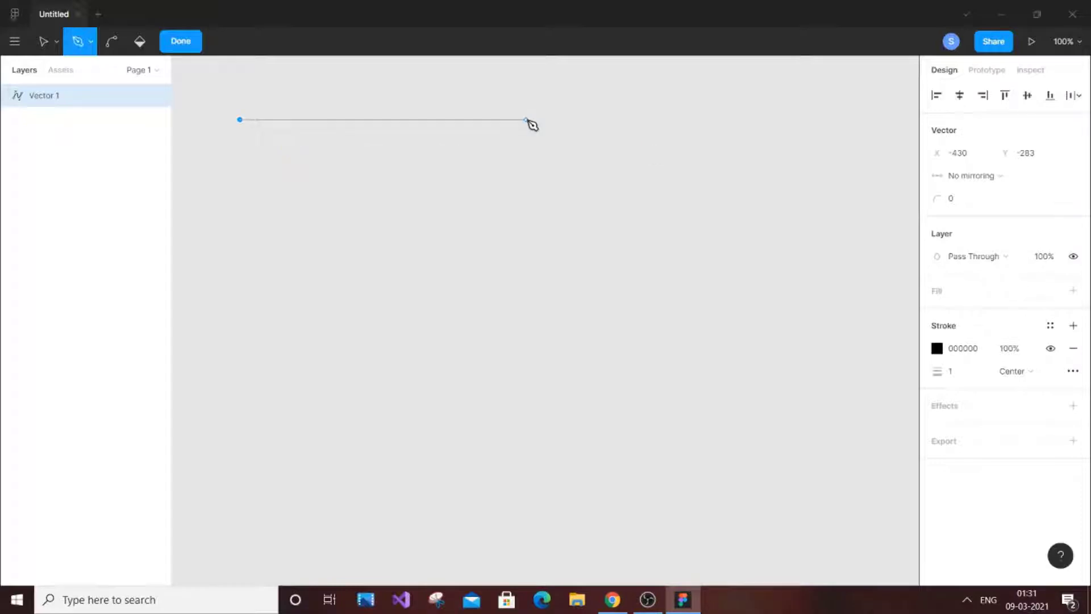
pyautogui.moveTo(531, 125); pyautogui.dragTo(766, 490)
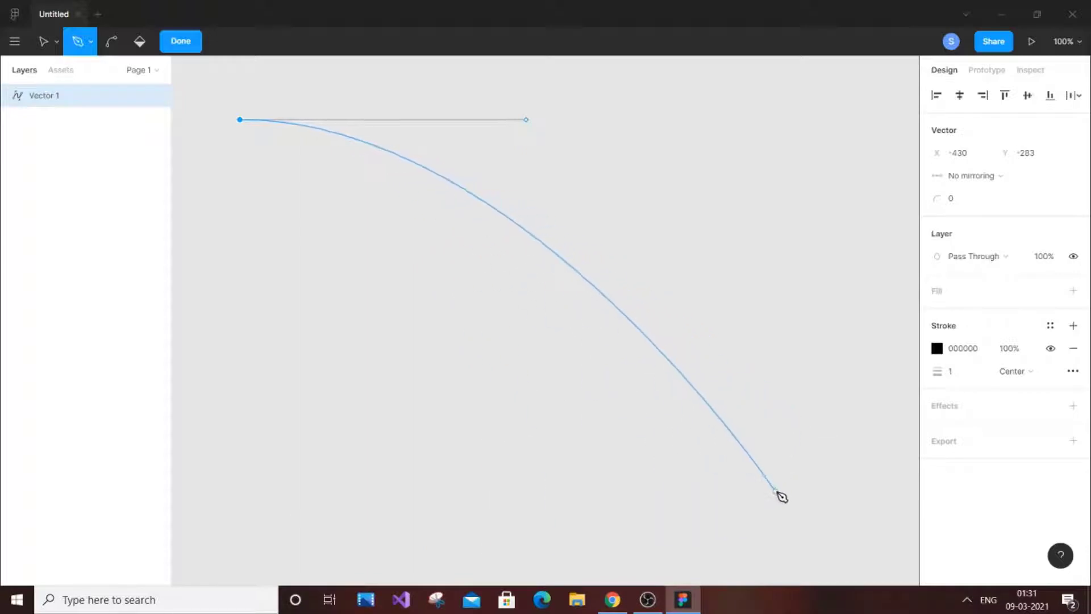
pyautogui.click(786, 465)
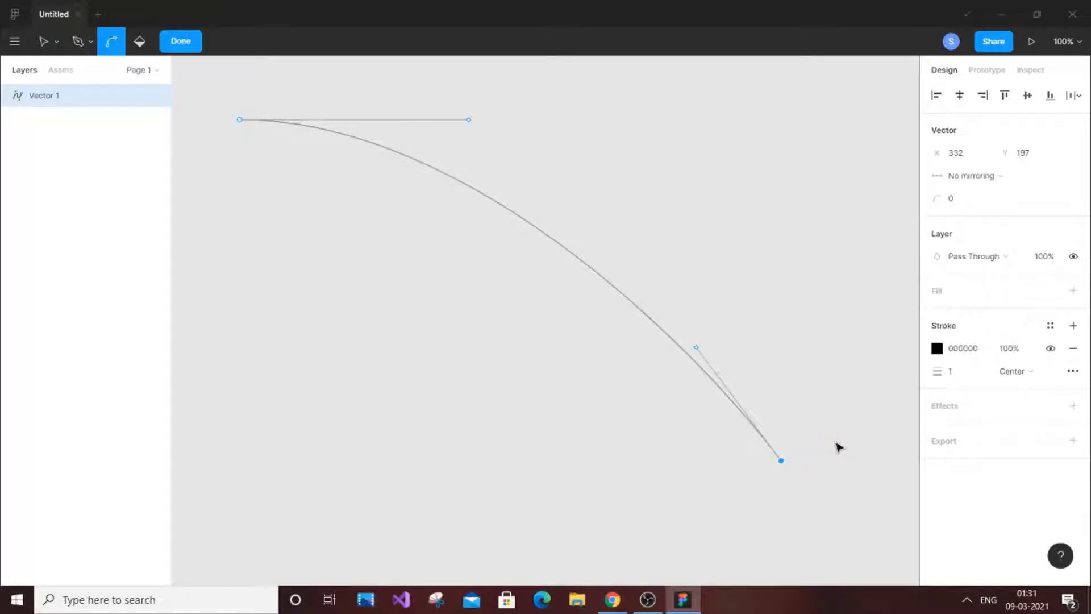
# Undo the second anchor and place it again with curve handles, finishing an open curve about 730 by 488.
pyautogui.hotkey('ctrl', 'z')
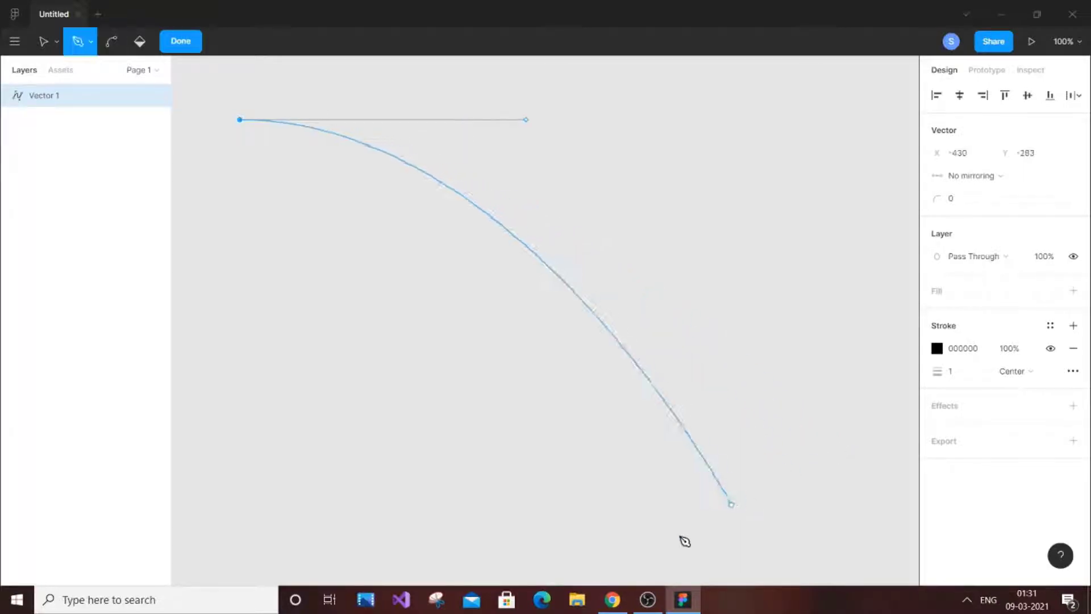
pyautogui.moveTo(758, 466); pyautogui.dragTo(607, 401)
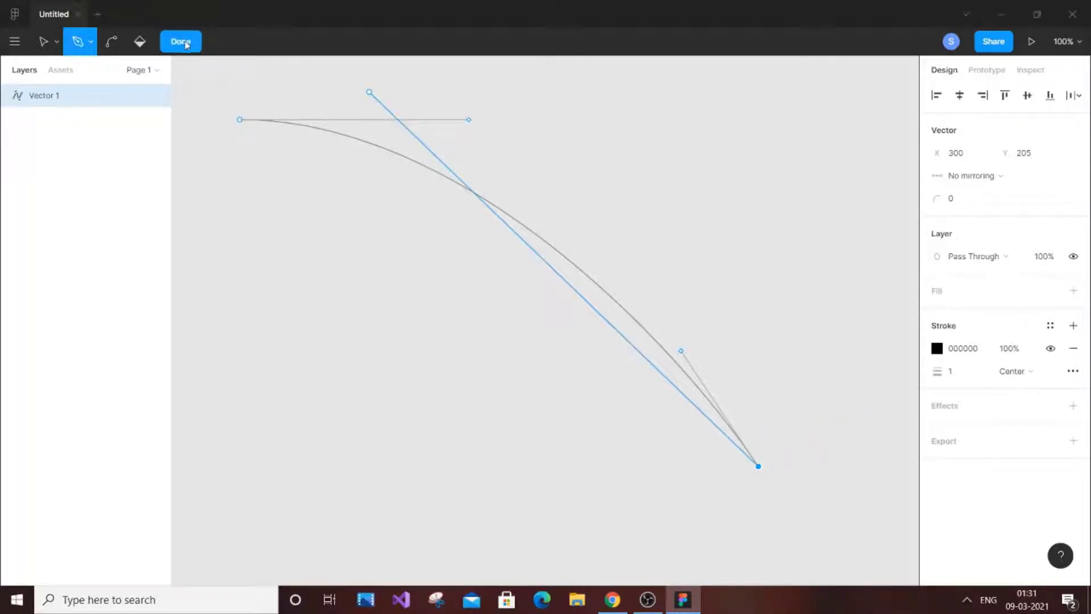
pyautogui.click(180, 42)
pyautogui.click(851, 303)
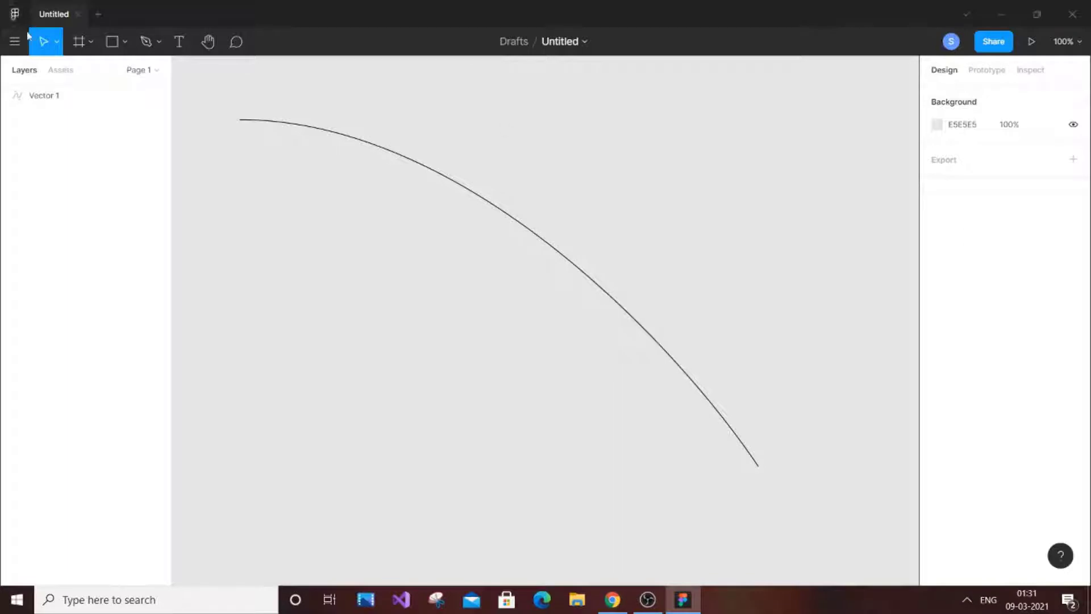
# Set the curve's stroke weight to 8 and add a C4C4C4 fill.
pyautogui.click(89, 98)
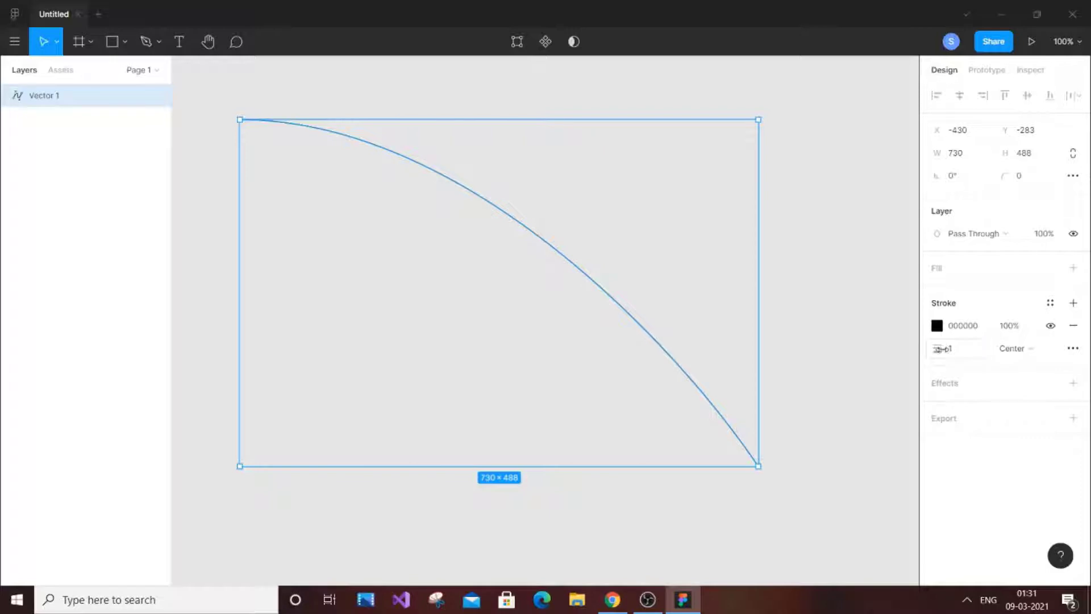
pyautogui.moveTo(941, 348)
pyautogui.mouseDown()
pyautogui.moveTo(1083, 346)
pyautogui.moveTo(146, 318)
pyautogui.moveTo(448, 228)
pyautogui.moveTo(419, 255)
pyautogui.moveTo(629, 239)
pyautogui.moveTo(476, 292)
pyautogui.moveTo(387, 344)
pyautogui.moveTo(212, 392)
pyautogui.moveTo(227, 383)
pyautogui.moveTo(17, 509)
pyautogui.moveTo(1057, 574)
pyautogui.moveTo(983, 55)
pyautogui.moveTo(970, 280)
pyautogui.mouseUp()
pyautogui.click(1074, 270)
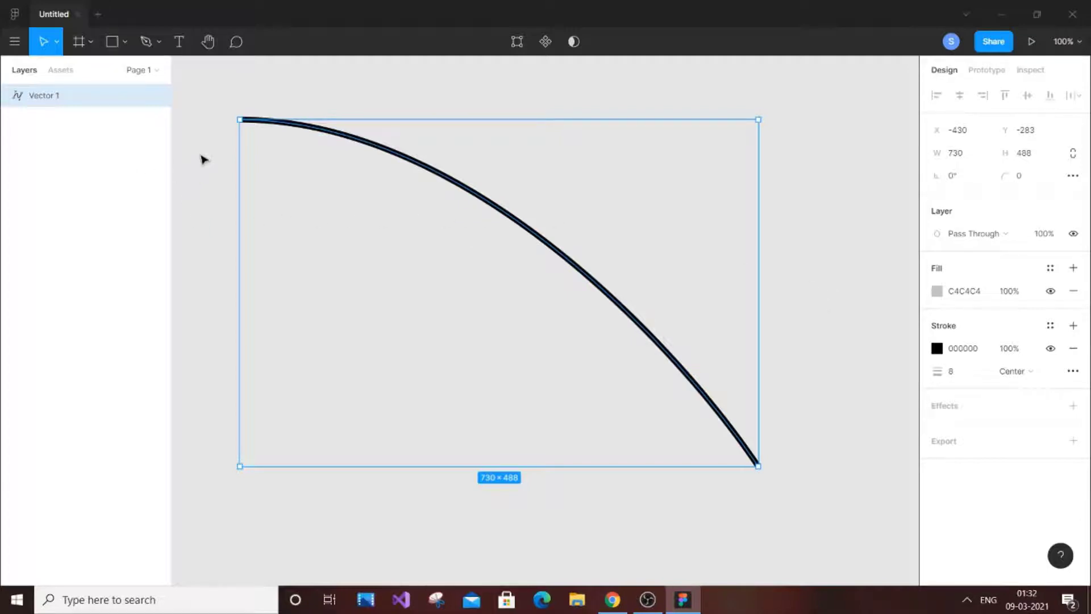
# Undo the curve's fill and stroke weight changes and deselect it.
pyautogui.hotkey('ctrl', 'z')
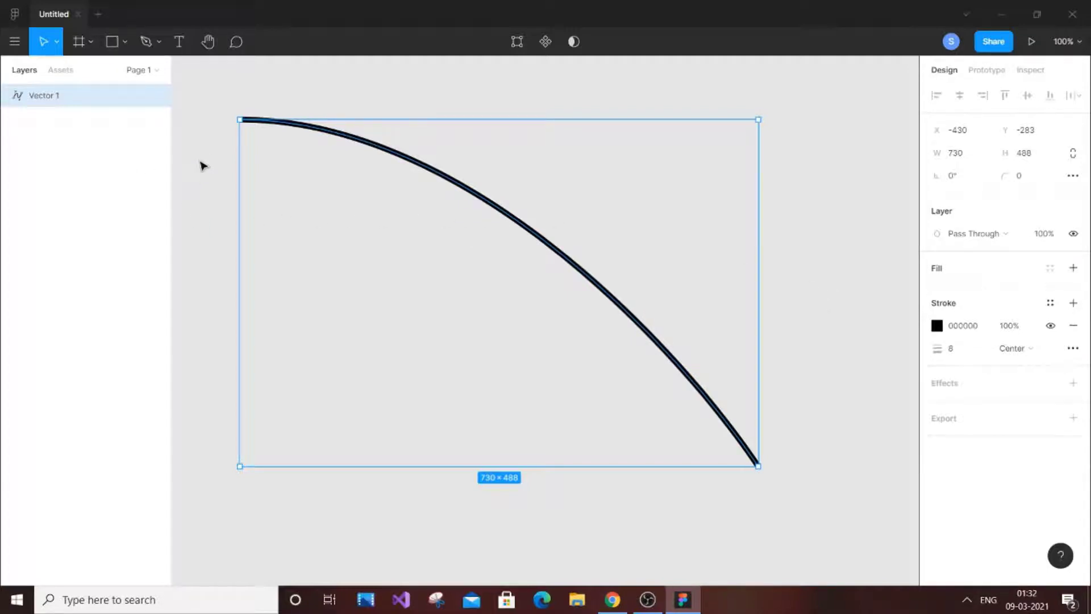
pyautogui.hotkey('ctrl', 'z')
pyautogui.click(216, 185)
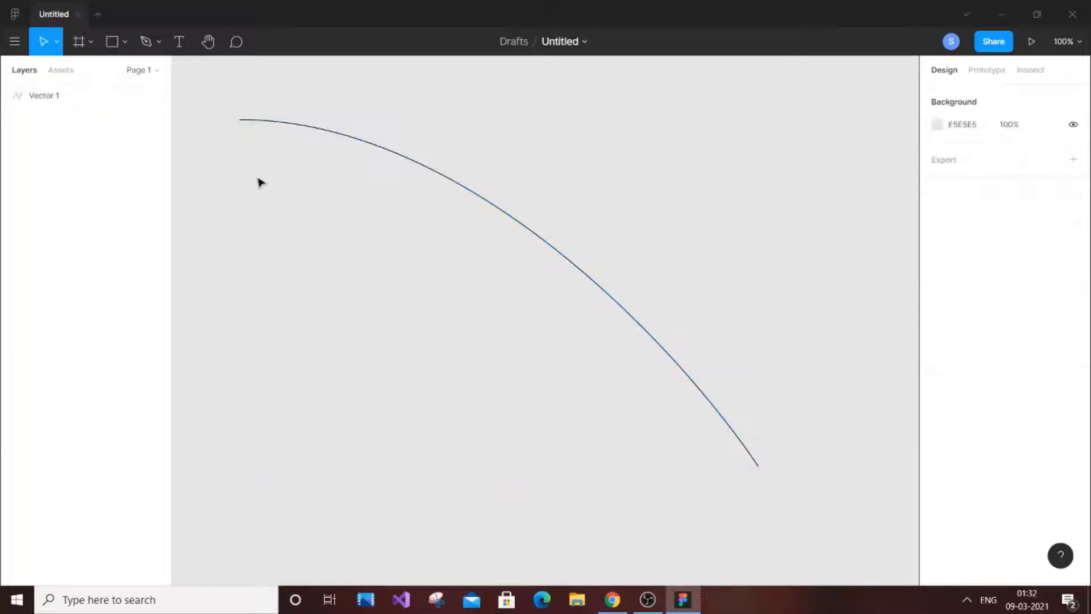
# Delete the arched curve from the page.
pyautogui.click(81, 103)
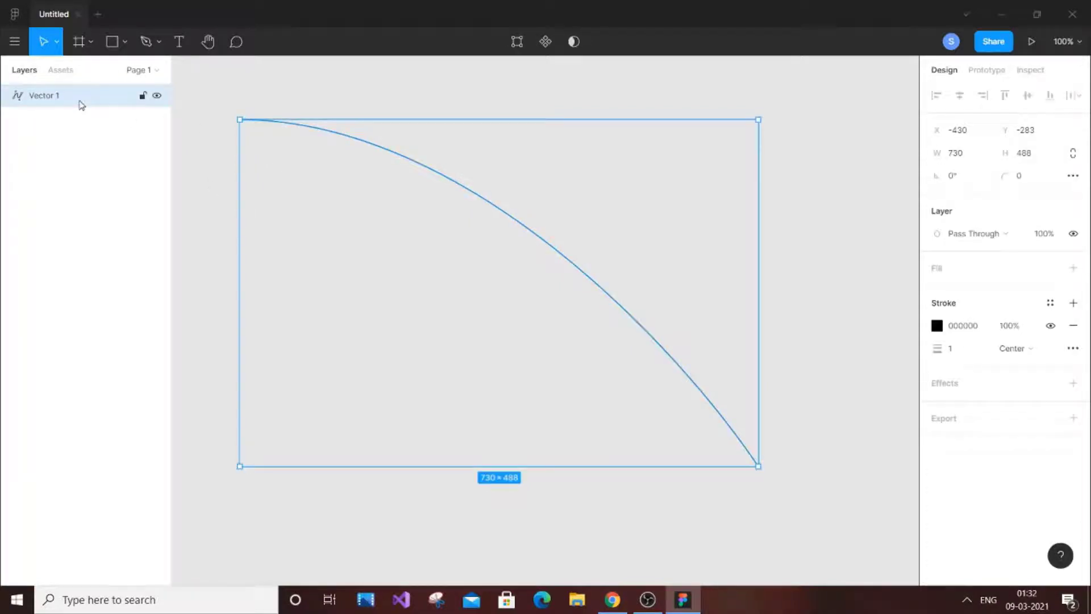
pyautogui.rightClick(80, 102)
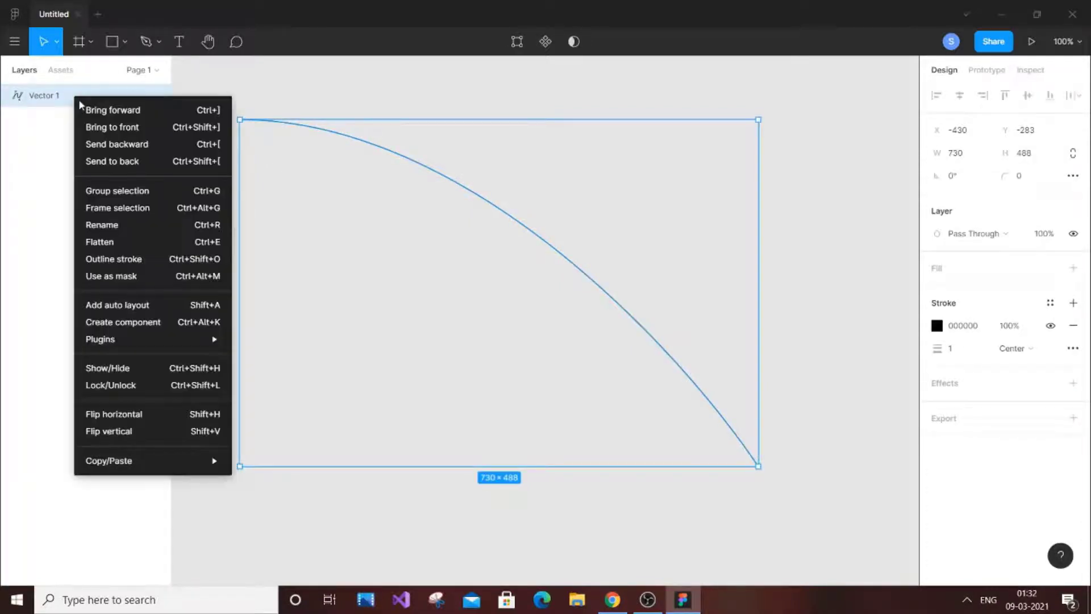
pyautogui.click(68, 106)
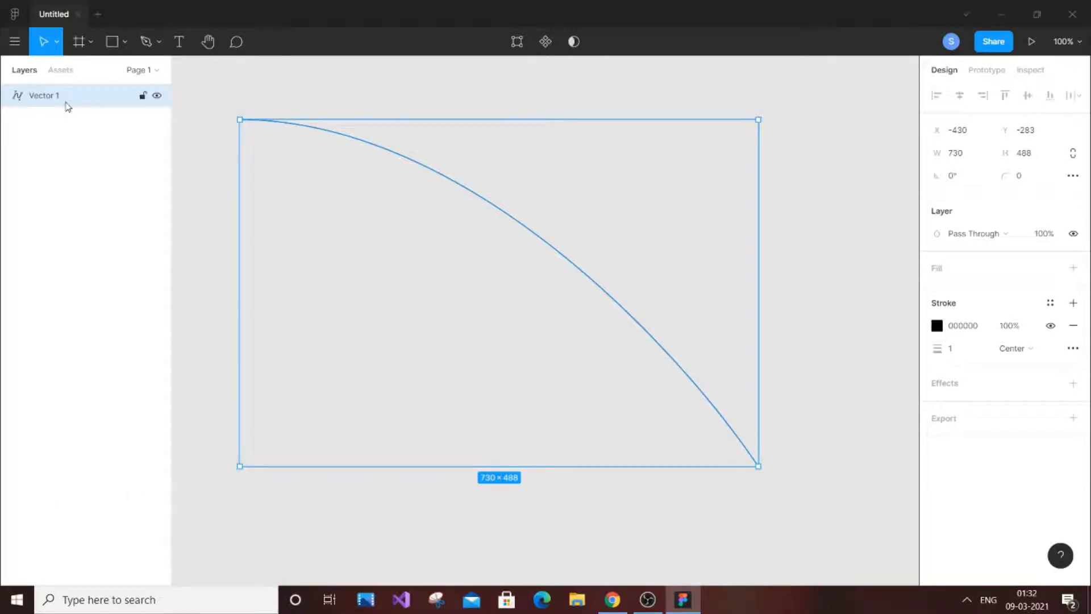
pyautogui.press('Delete')
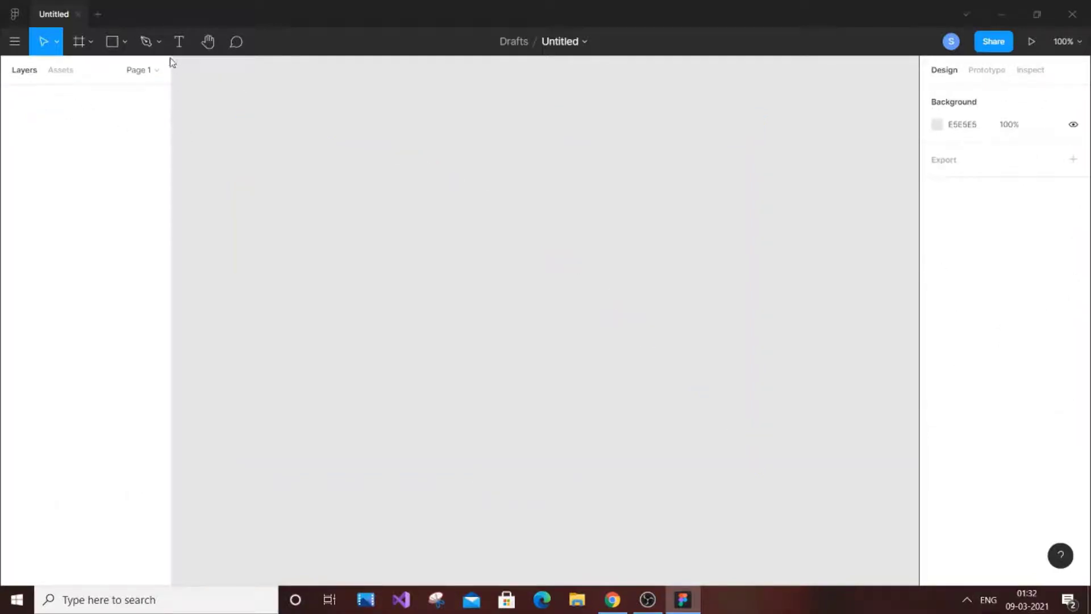
# Draw a nearly horizontal two-point path about 840 wide across the canvas with the Pen tool.
pyautogui.click(159, 42)
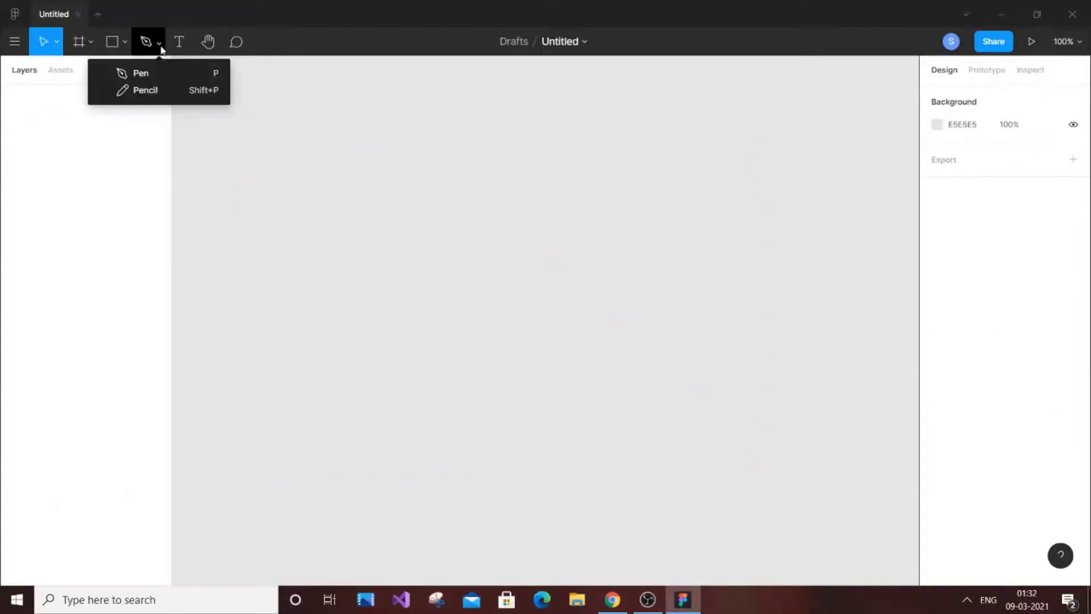
pyautogui.click(141, 74)
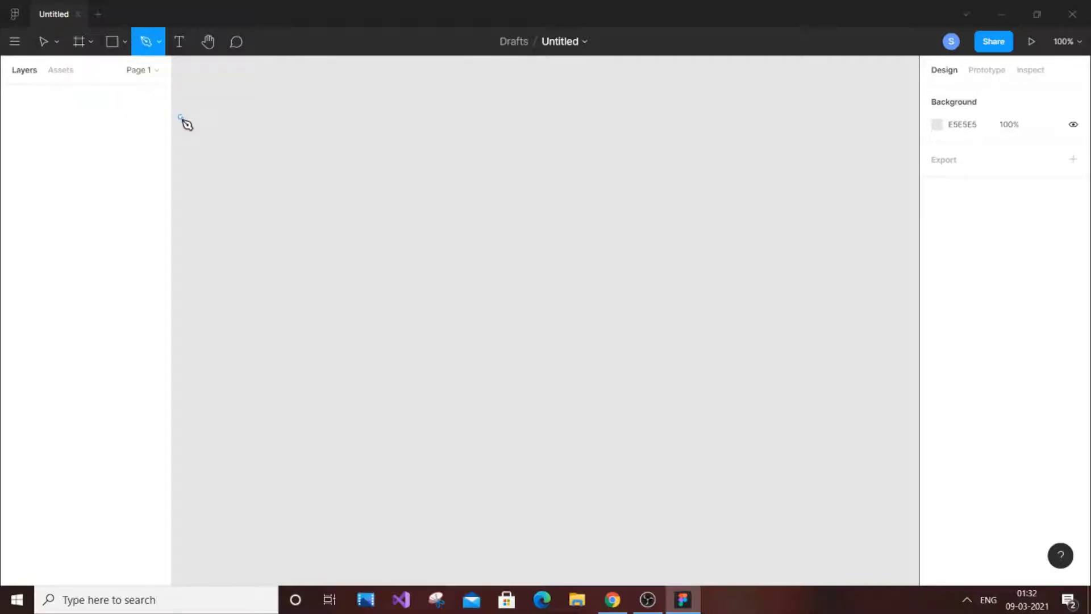
pyautogui.click(226, 221)
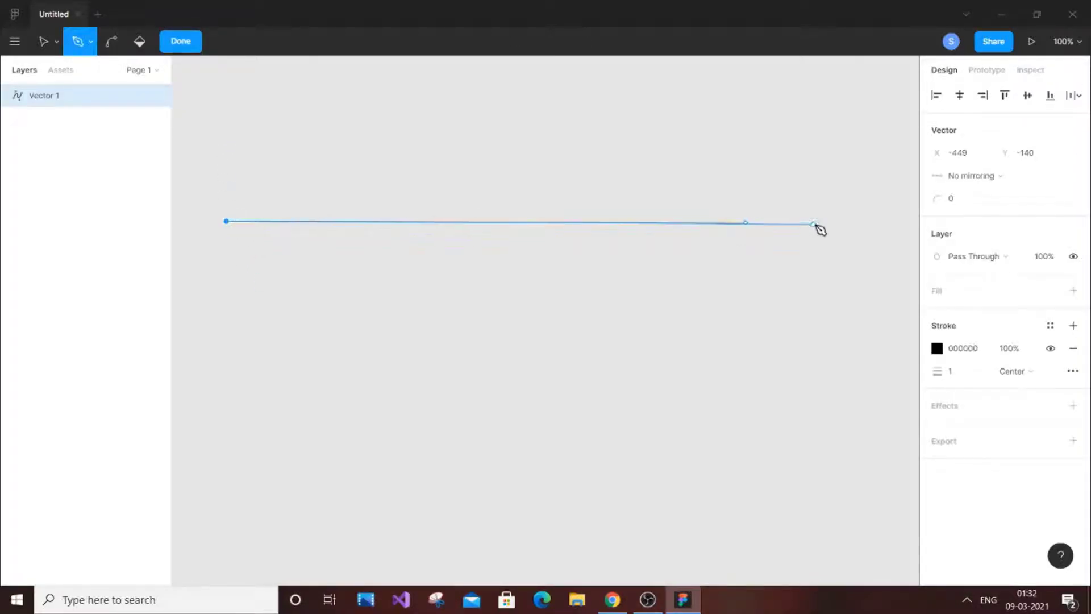
pyautogui.moveTo(823, 226); pyautogui.dragTo(848, 226)
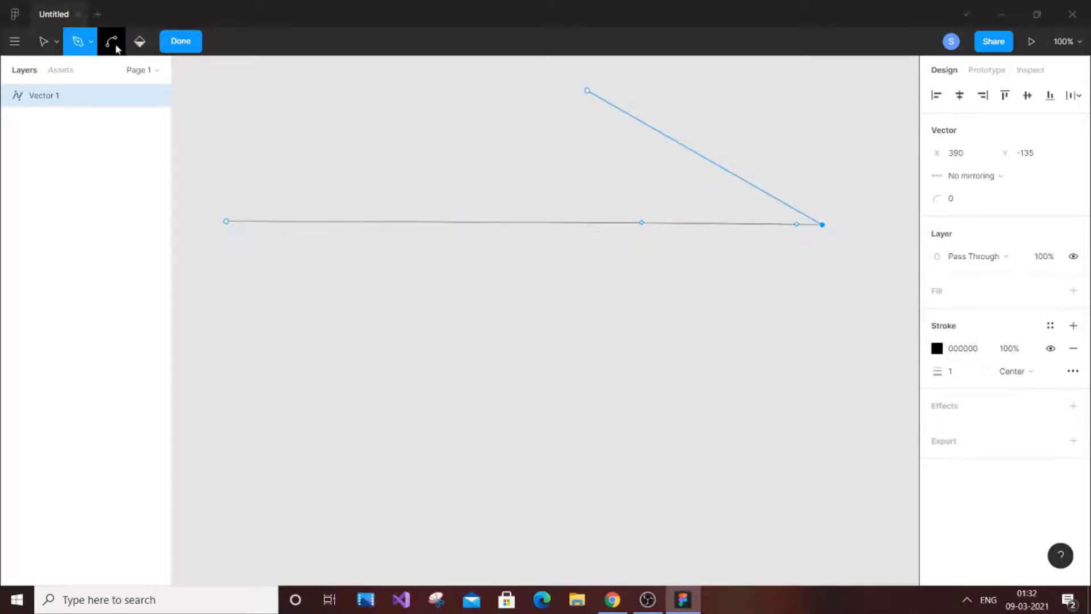
# Bend the horizontal path into a sagging arc and pull its two handles in opposite directions to form an S-curve.
pyautogui.click(116, 48)
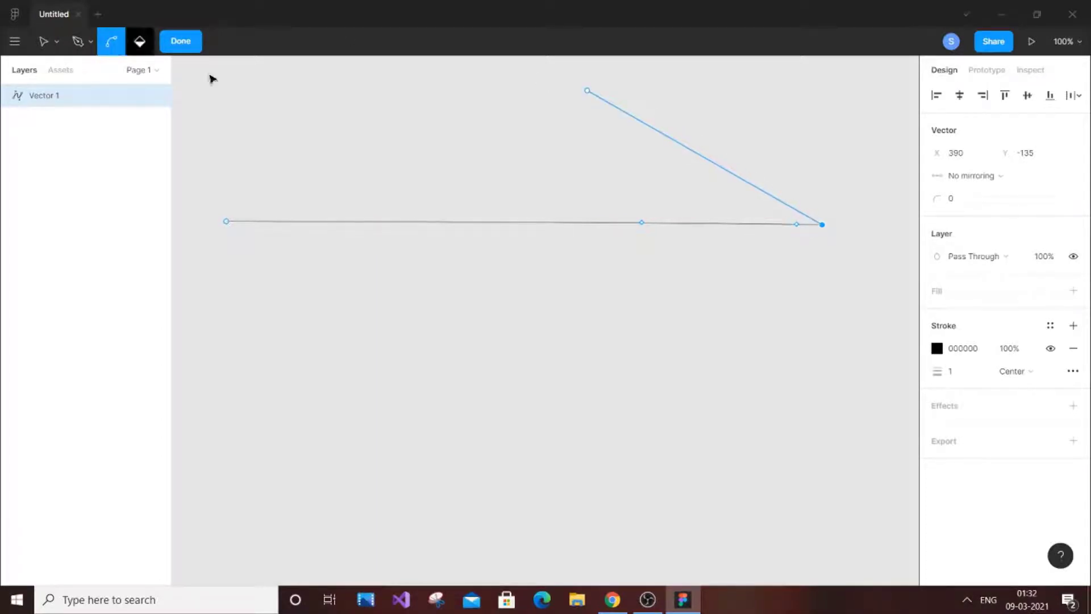
pyautogui.click(822, 226)
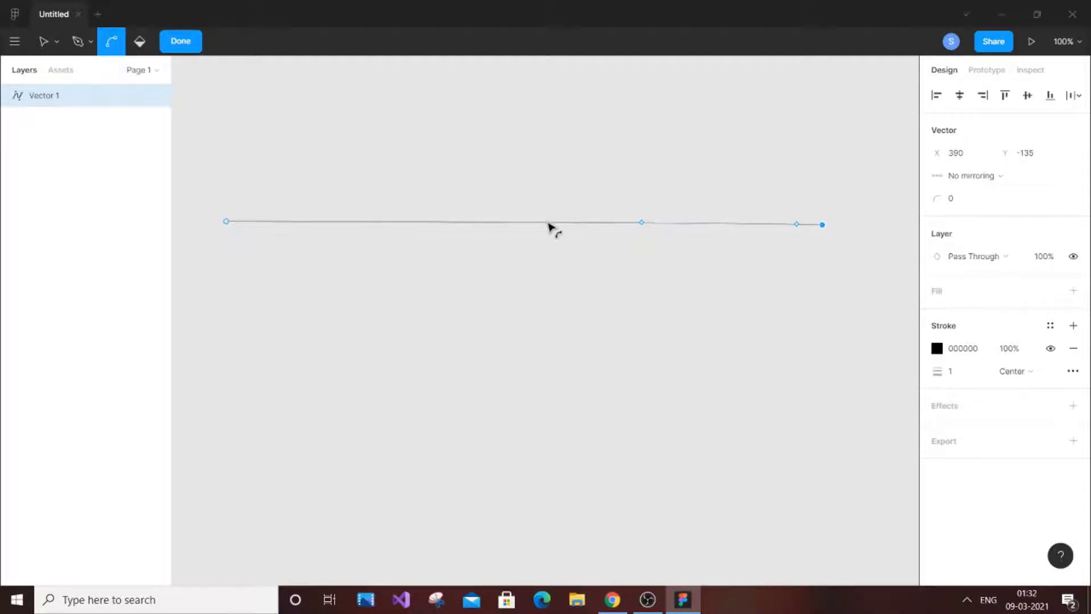
pyautogui.click(546, 228)
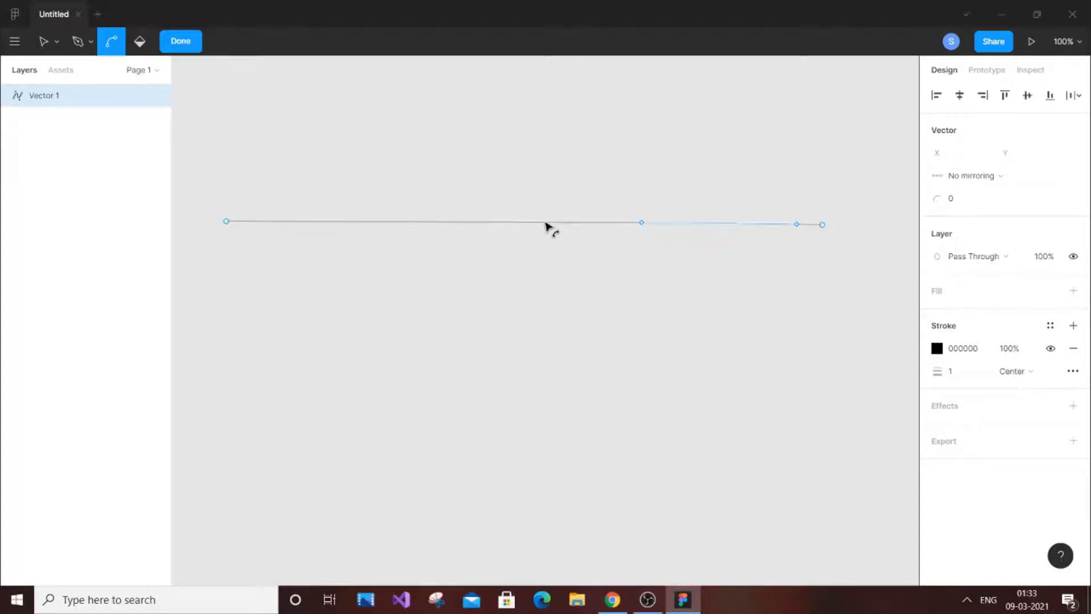
pyautogui.moveTo(546, 228); pyautogui.dragTo(439, 353)
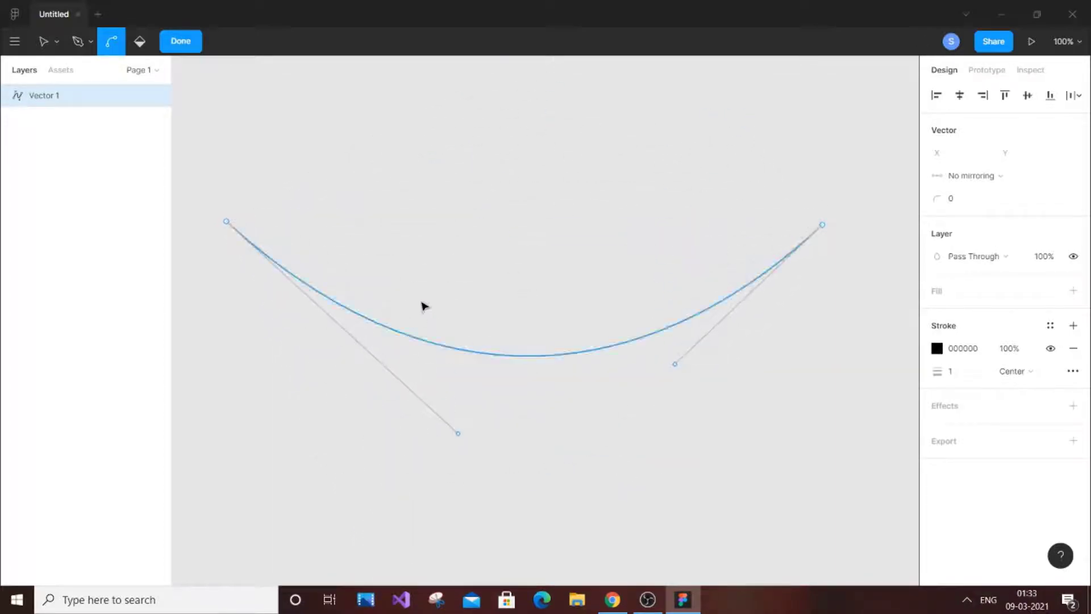
pyautogui.moveTo(458, 438); pyautogui.dragTo(136, 547)
pyautogui.moveTo(673, 365); pyautogui.dragTo(885, 5)
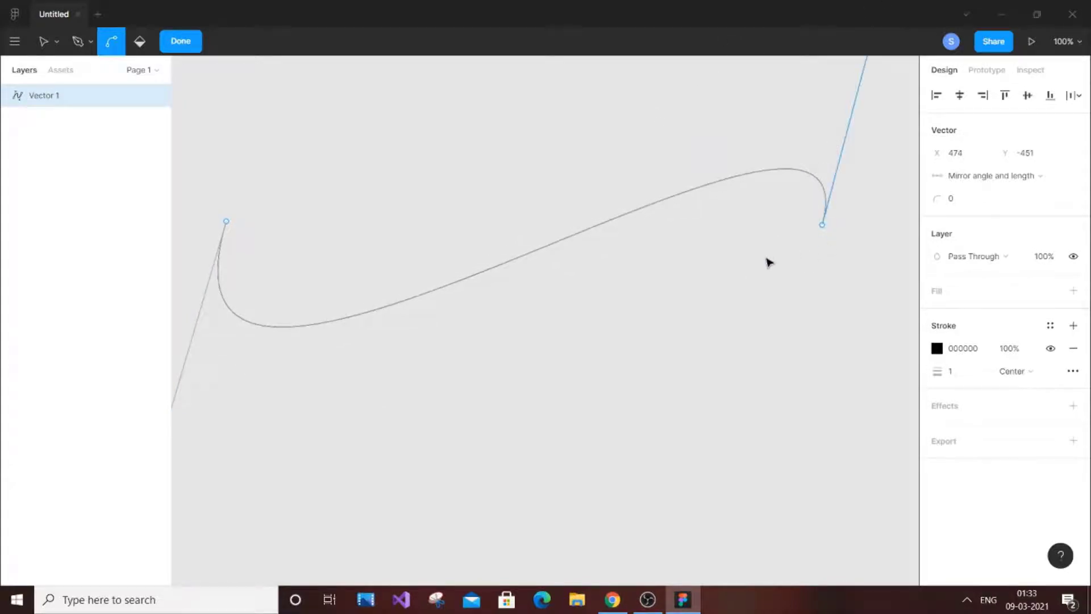
# Set the S-curve's stroke weight to 16 and finish editing the vector.
pyautogui.moveTo(938, 371)
pyautogui.mouseDown()
pyautogui.moveTo(991, 369)
pyautogui.moveTo(967, 380)
pyautogui.mouseUp()
pyautogui.moveTo(964, 382); pyautogui.dragTo(960, 382)
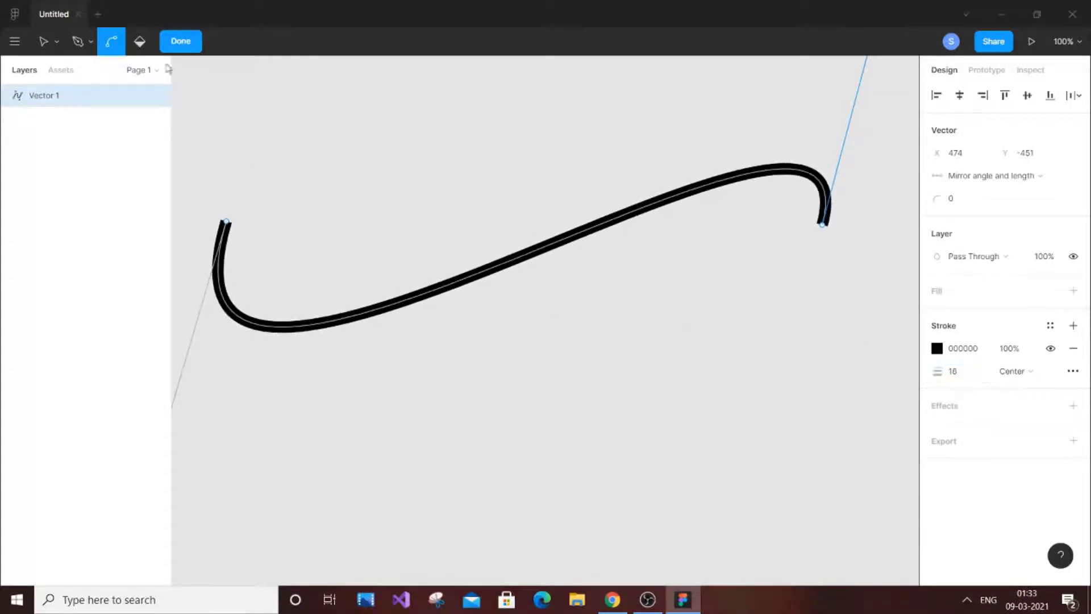
pyautogui.click(181, 42)
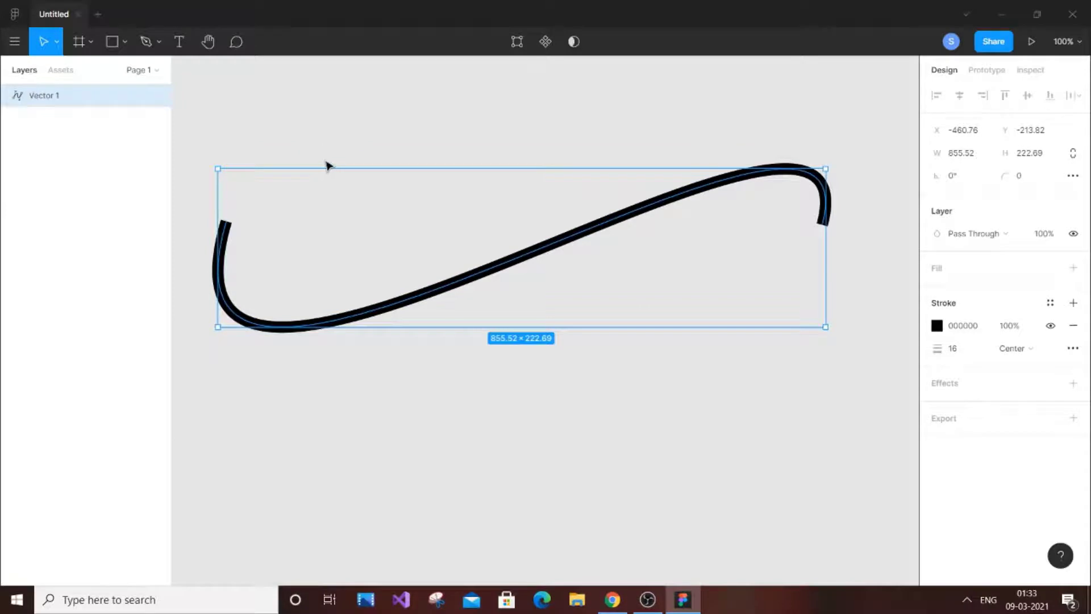
# Delete the thick S-curve from the page.
pyautogui.rightClick(96, 92)
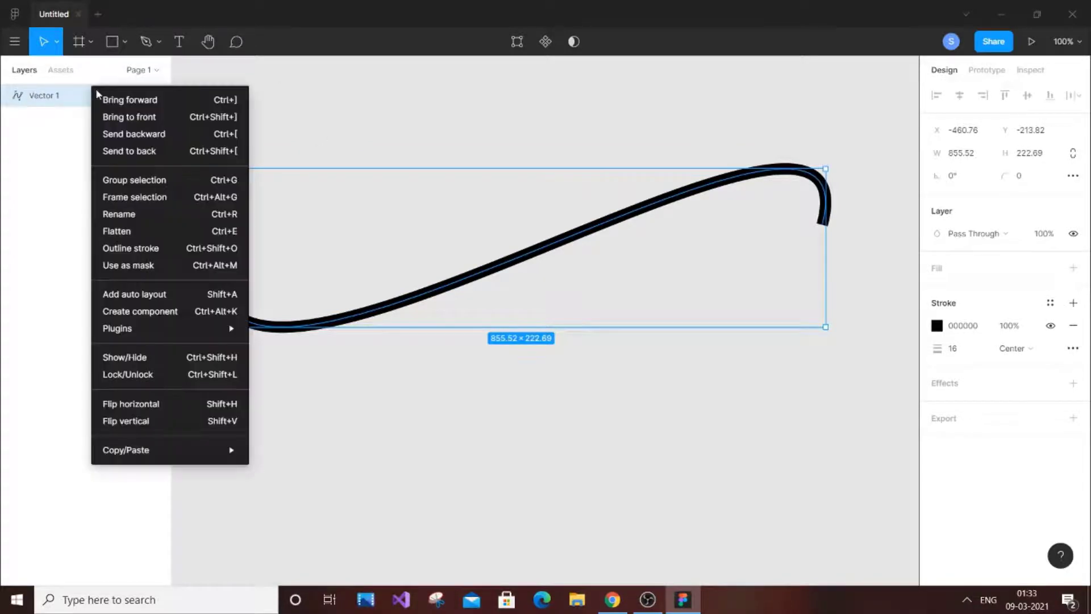
pyautogui.click(51, 97)
pyautogui.press('Delete')
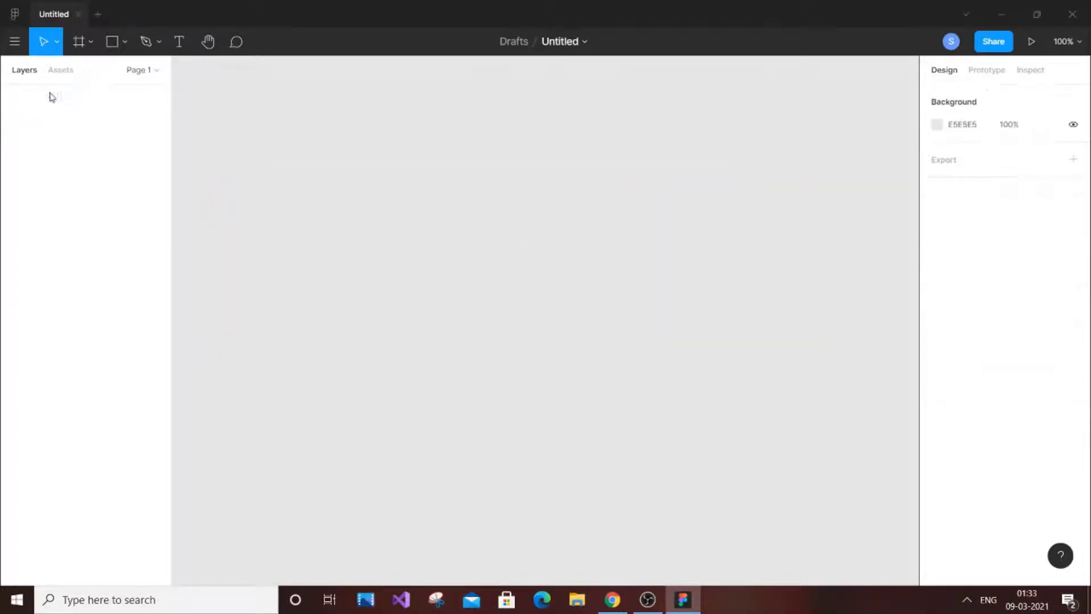
# Draw a sagging open curve about 813 wide with the Pen tool, using two smooth anchors, and end the path.
pyautogui.click(158, 41)
pyautogui.click(142, 71)
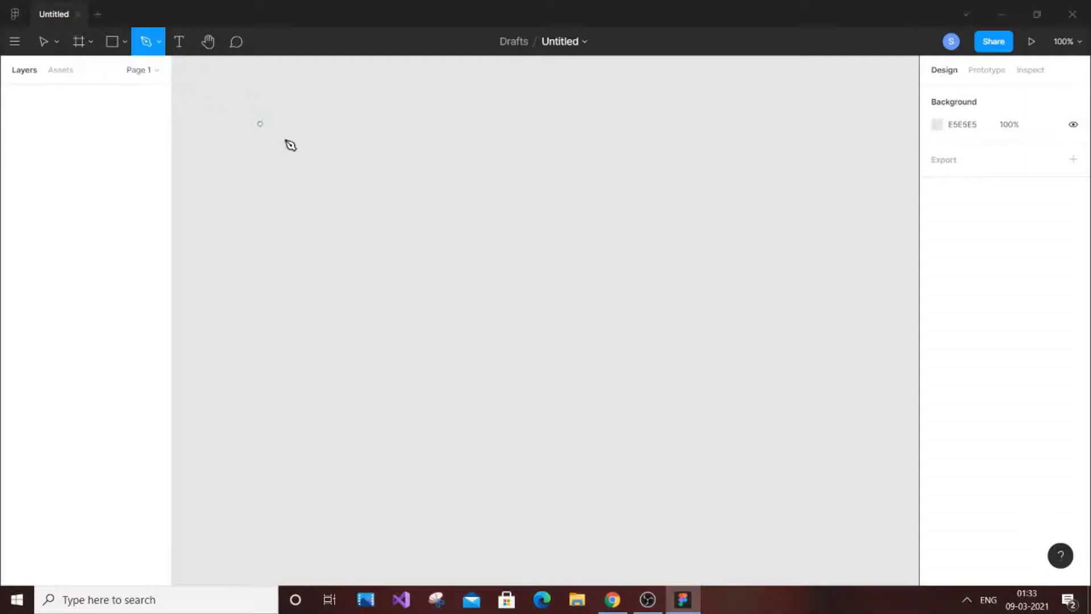
pyautogui.click(228, 134)
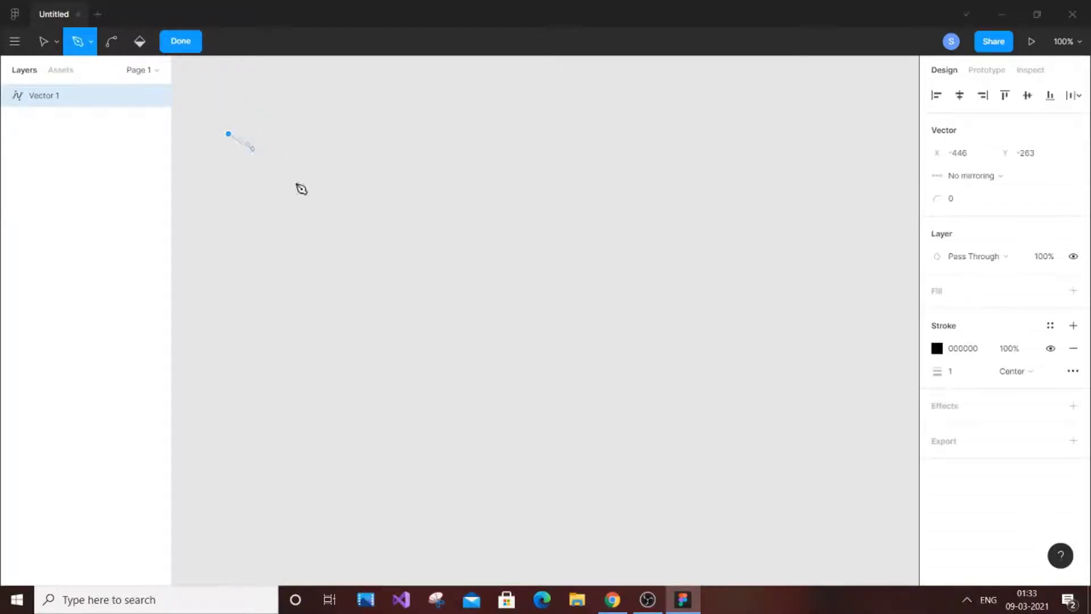
pyautogui.moveTo(685, 414); pyautogui.dragTo(812, 219)
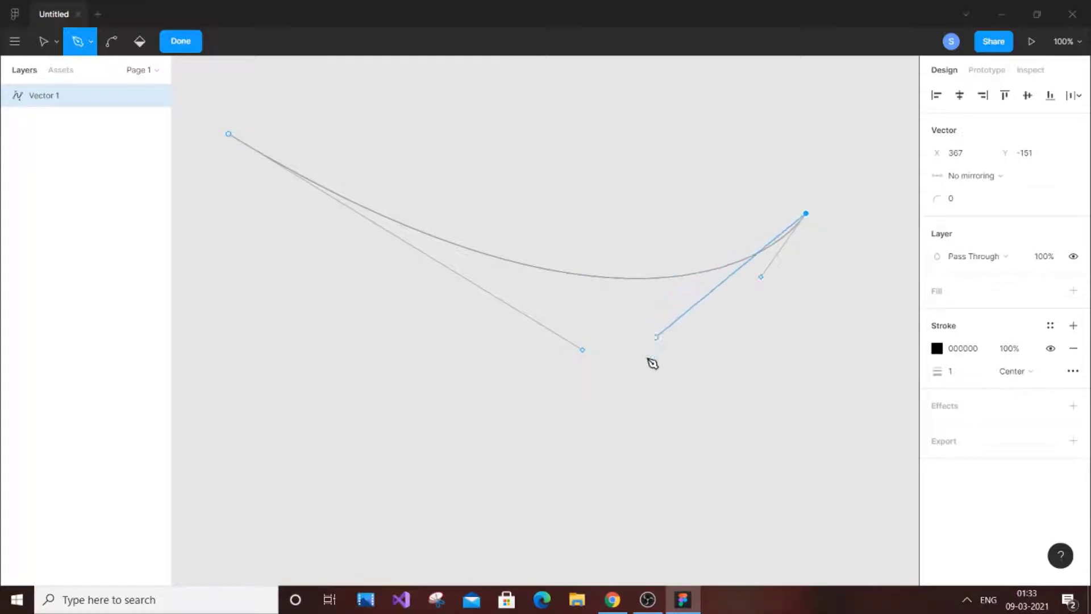
pyautogui.press('Escape')
# Reshape the sagging curve into a stepped S-shape by pulling its start handle up and its end handle down and outward.
pyautogui.moveTo(587, 355); pyautogui.dragTo(814, 76)
pyautogui.click(763, 278)
pyautogui.moveTo(763, 283)
pyautogui.mouseDown()
pyautogui.moveTo(545, 433)
pyautogui.moveTo(421, 429)
pyautogui.moveTo(220, 476)
pyautogui.moveTo(356, 383)
pyautogui.moveTo(349, 376)
pyautogui.mouseUp()
# Set the reshaped curve's stroke weight to 0 and delete the curve.
pyautogui.moveTo(937, 371)
pyautogui.mouseDown()
pyautogui.moveTo(976, 370)
pyautogui.moveTo(928, 370)
pyautogui.mouseUp()
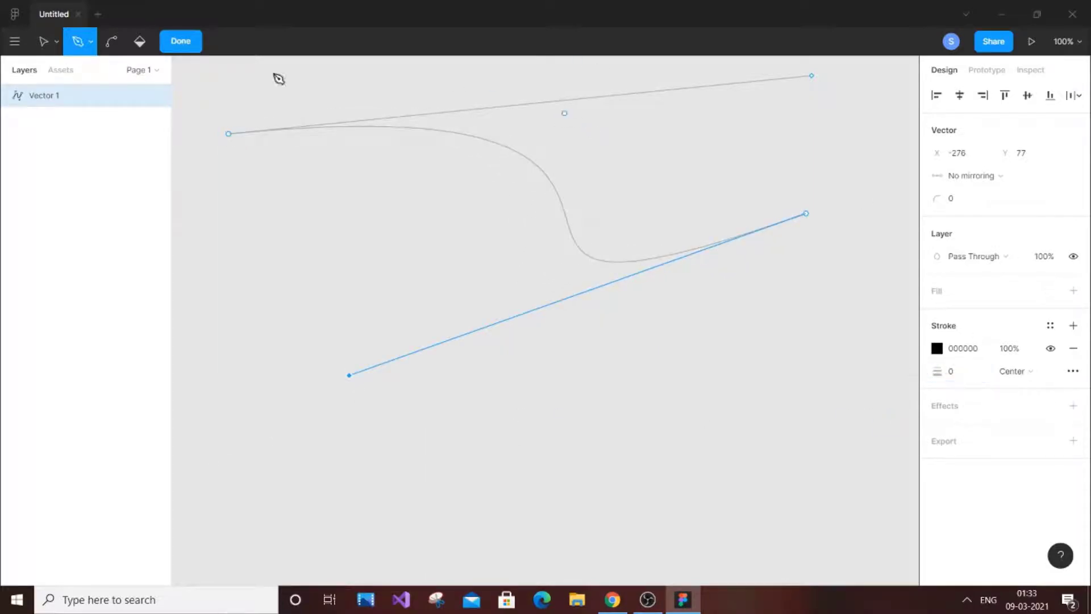
pyautogui.press('Escape')
pyautogui.press('Delete')
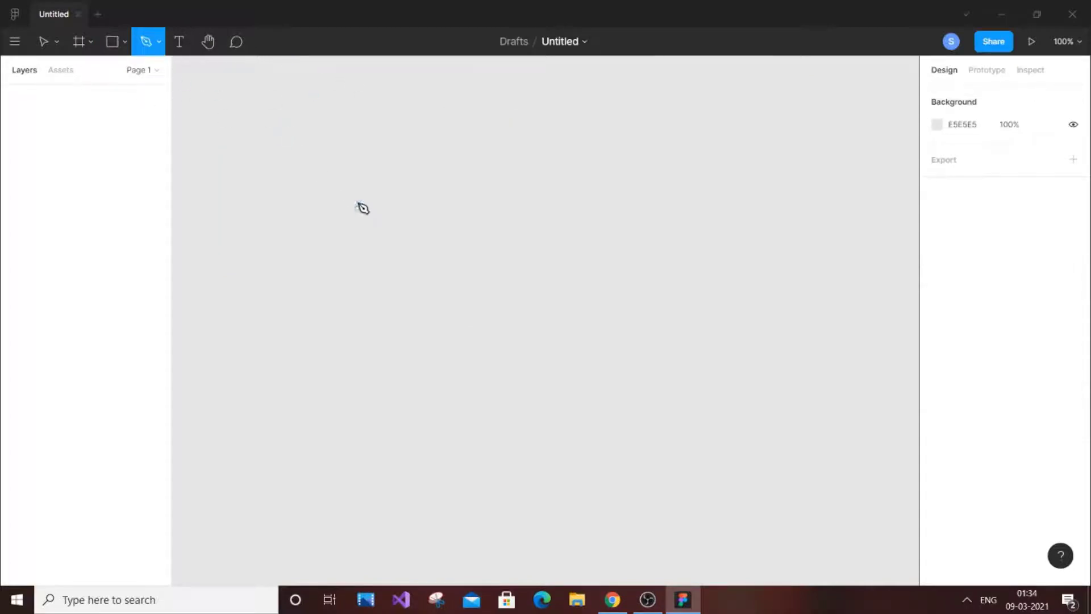
# Draw a closed rectangle about 672 wide and 256 high on the empty canvas with the Pen tool.
pyautogui.click(286, 173)
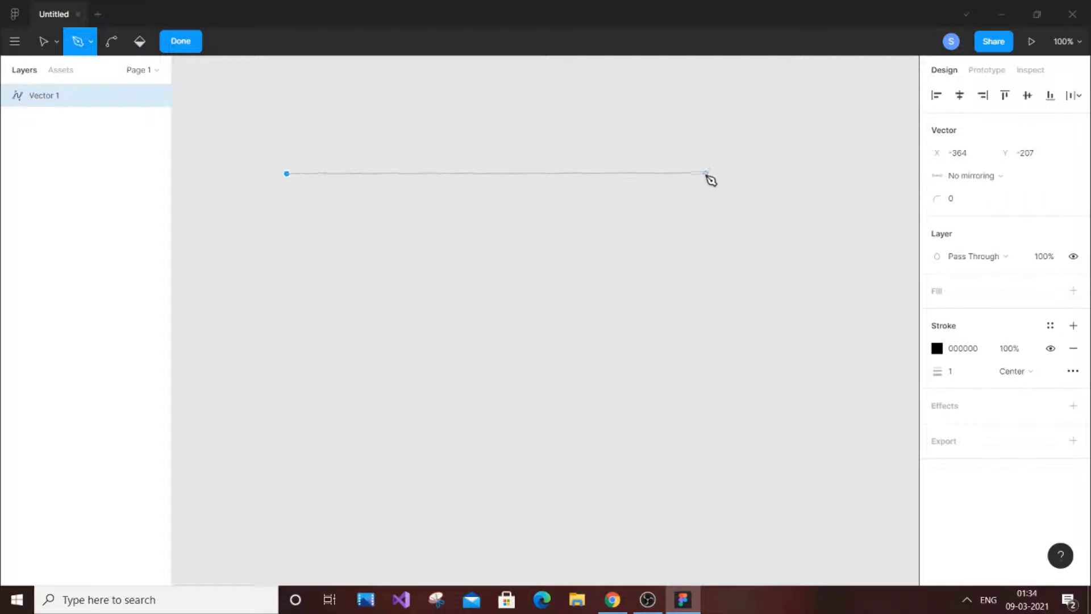
pyautogui.click(764, 173)
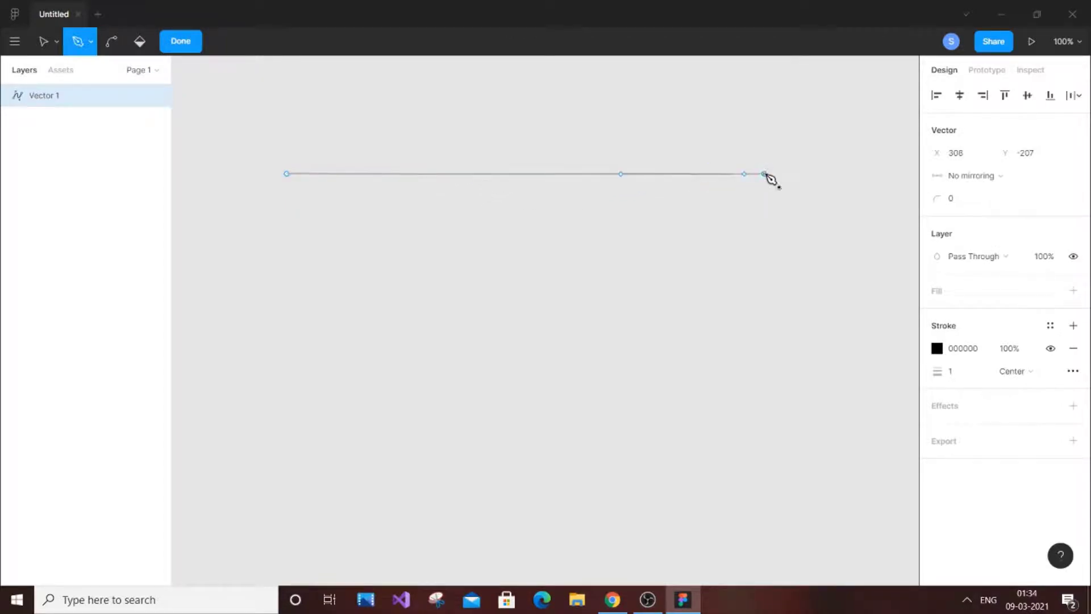
pyautogui.click(764, 356)
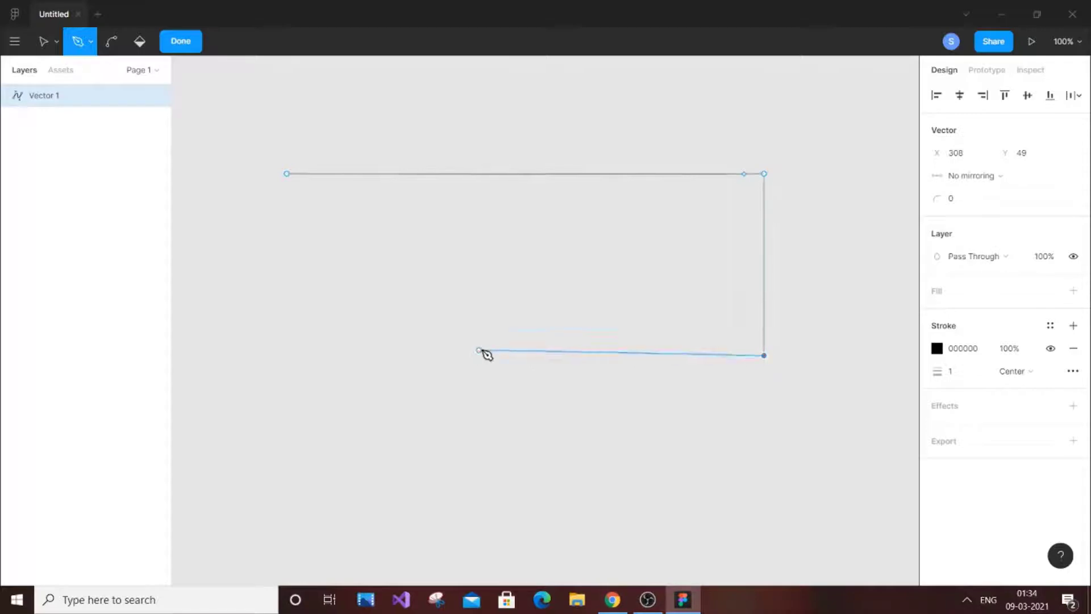
pyautogui.click(287, 355)
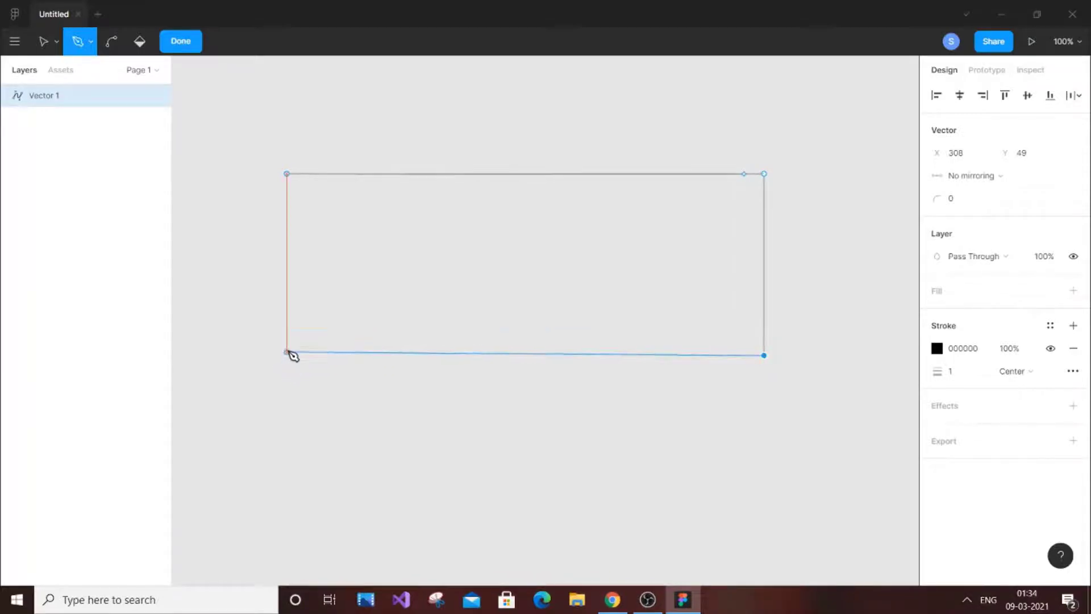
pyautogui.click(287, 356)
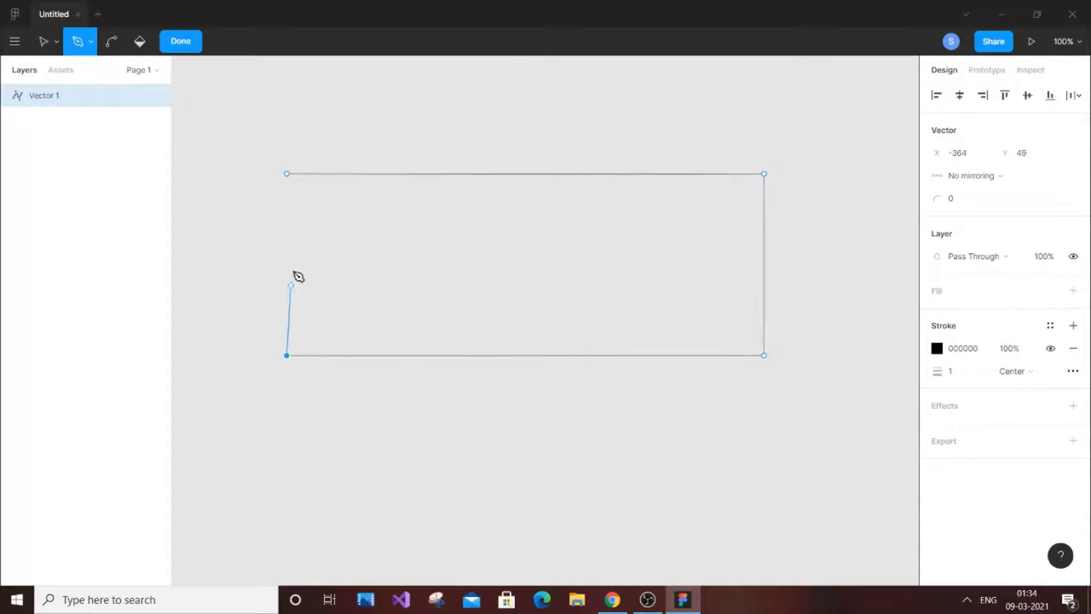
pyautogui.click(288, 175)
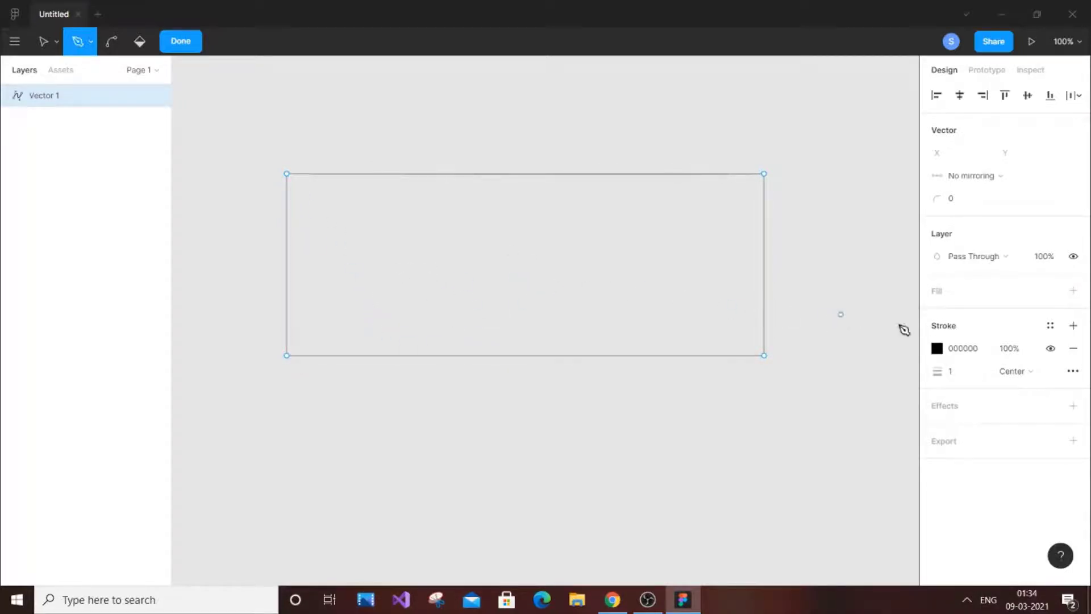
# Set the rectangle's stroke weight to 44 and add a Layer blur effect.
pyautogui.moveTo(938, 372)
pyautogui.mouseDown()
pyautogui.moveTo(1084, 368)
pyautogui.moveTo(59, 343)
pyautogui.moveTo(66, 353)
pyautogui.moveTo(1067, 370)
pyautogui.moveTo(1001, 373)
pyautogui.mouseUp()
pyautogui.click(1074, 406)
pyautogui.click(986, 441)
pyautogui.click(990, 446)
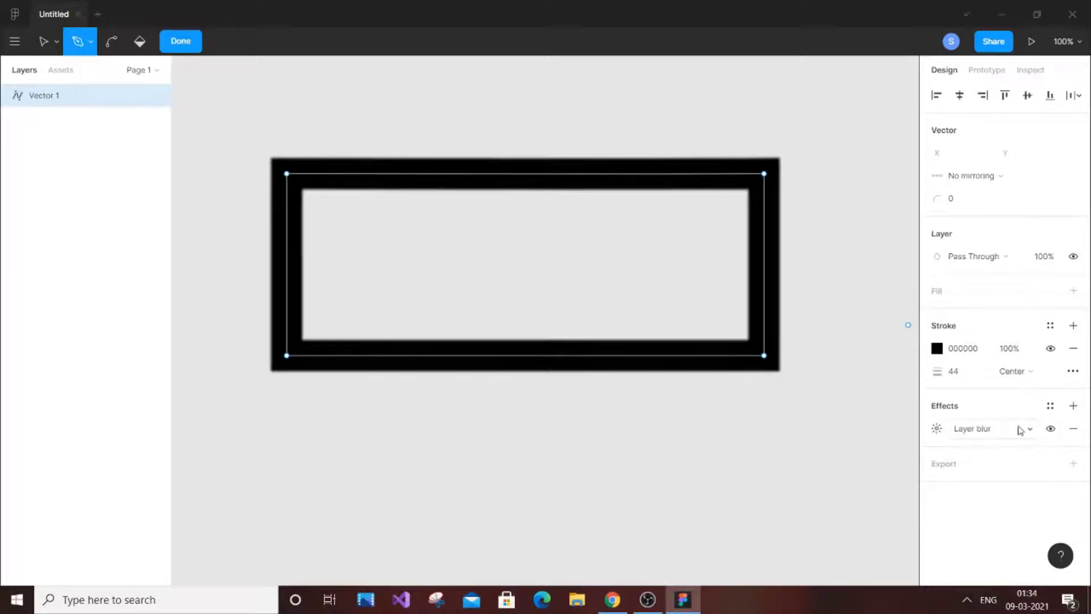
# Switch the rectangle's effect through Inner shadow and Background blur, ending with Drop shadow.
pyautogui.click(764, 355)
pyautogui.click(980, 430)
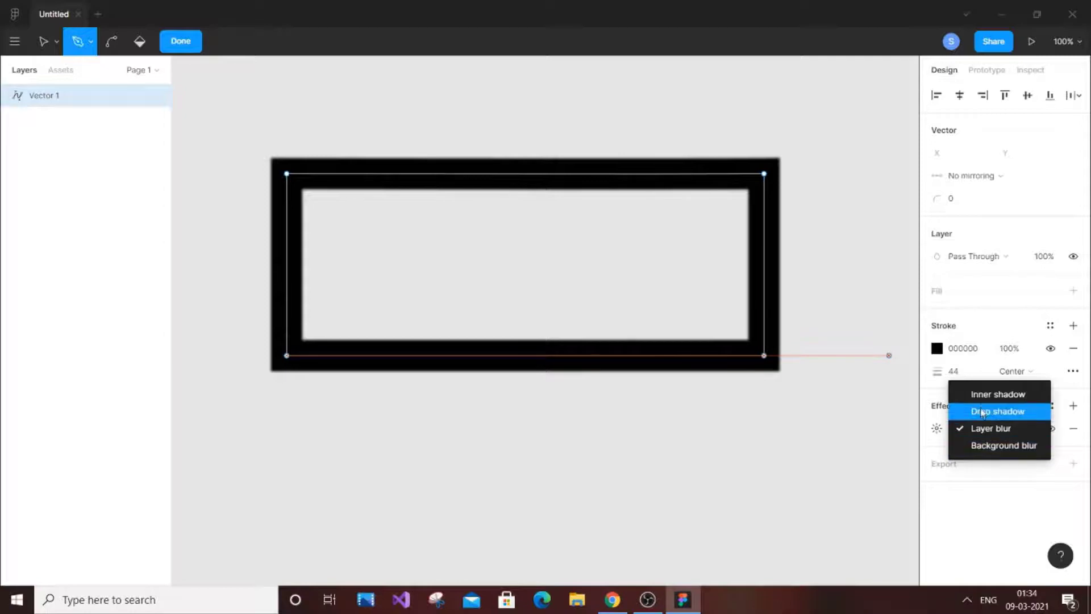
pyautogui.click(984, 392)
pyautogui.click(984, 438)
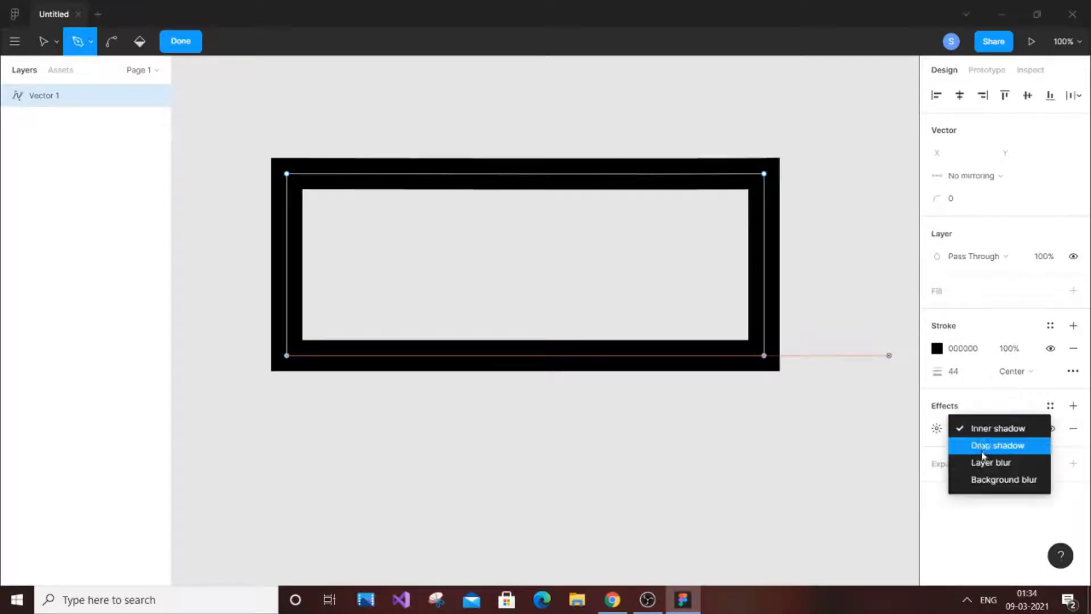
pyautogui.click(989, 482)
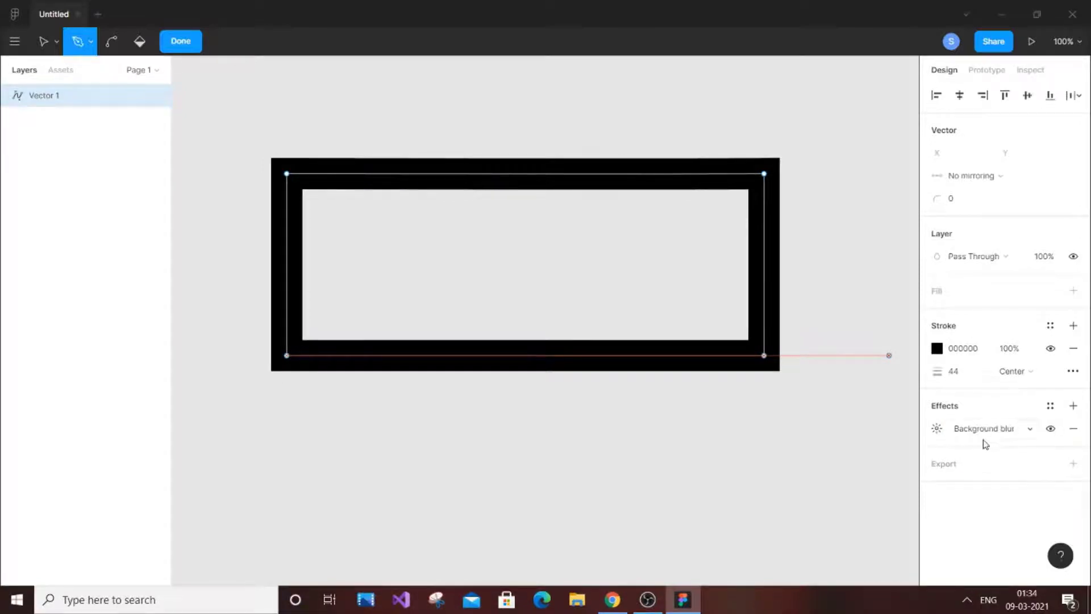
pyautogui.click(1008, 432)
pyautogui.click(1011, 392)
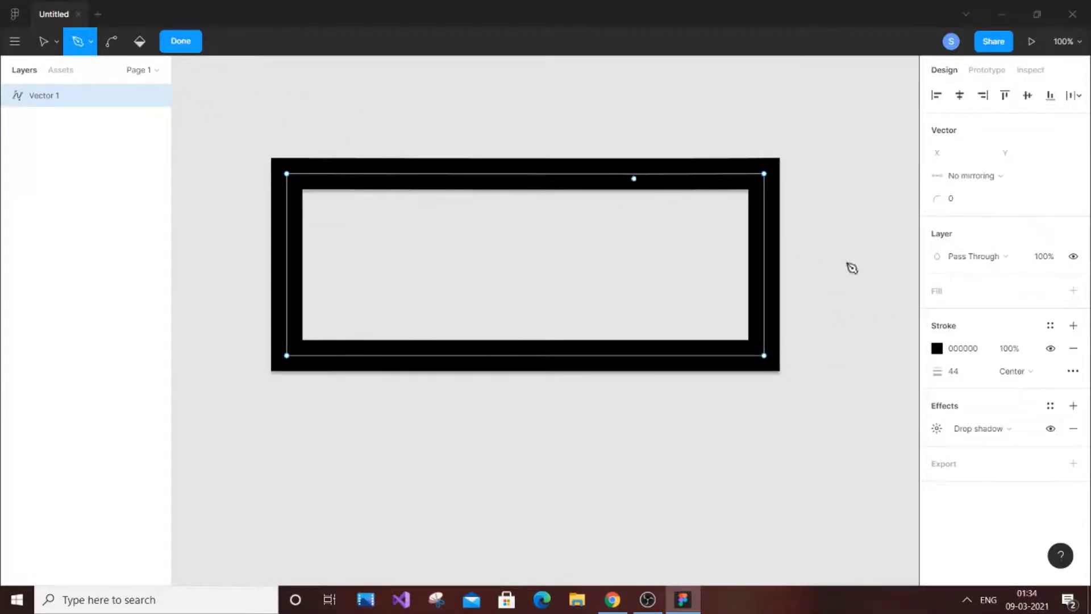
# Fill the rectangle with dark red (812121), and delete the rectangle from the page.
pyautogui.click(1073, 291)
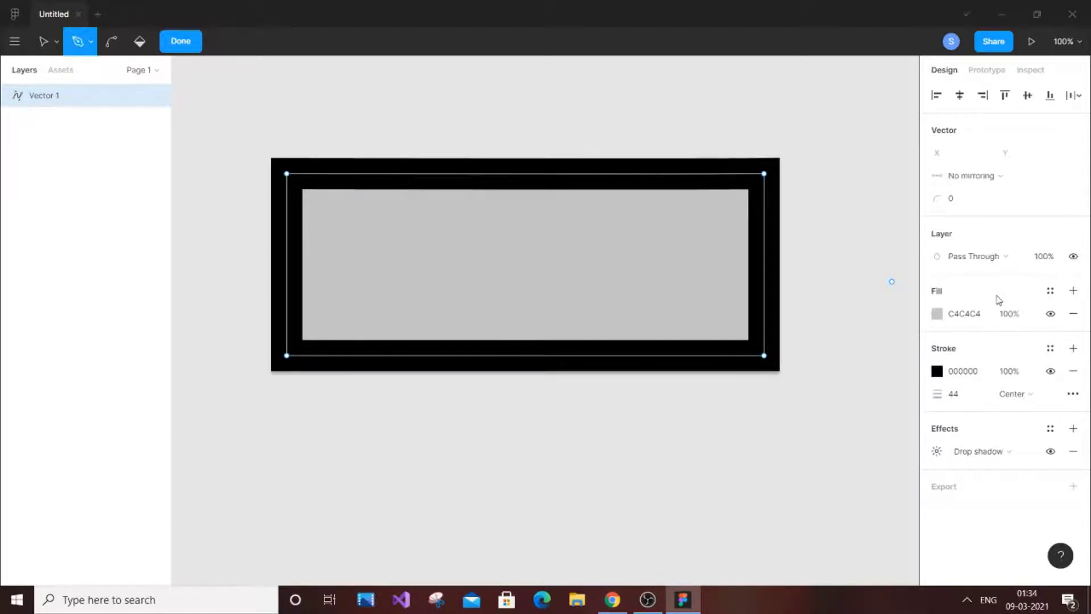
pyautogui.click(937, 314)
pyautogui.click(877, 316)
pyautogui.moveTo(888, 291); pyautogui.dragTo(891, 235)
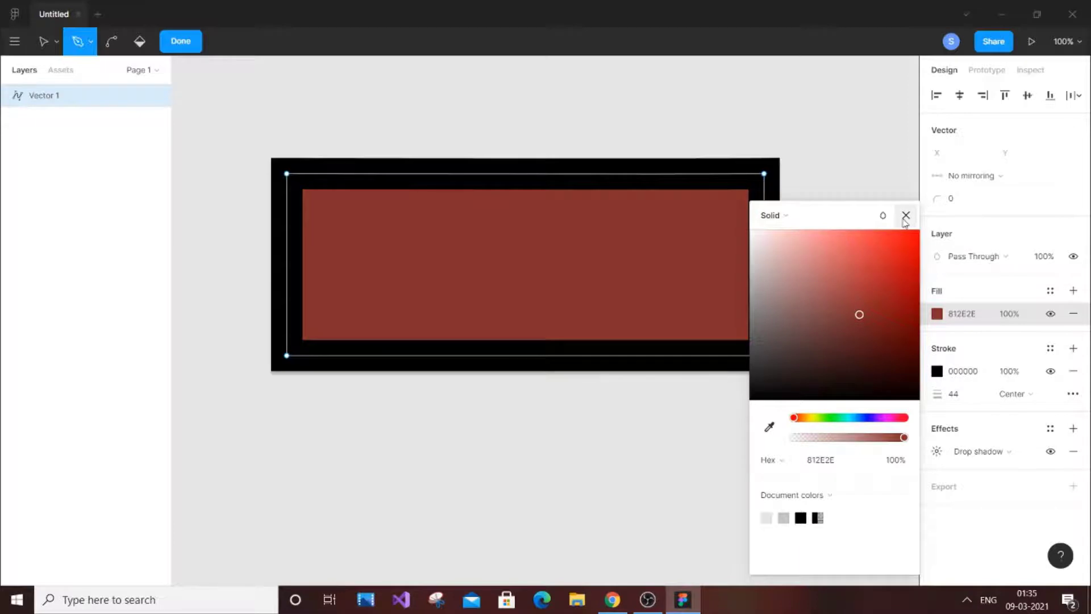
pyautogui.click(906, 215)
pyautogui.press('ctrl')
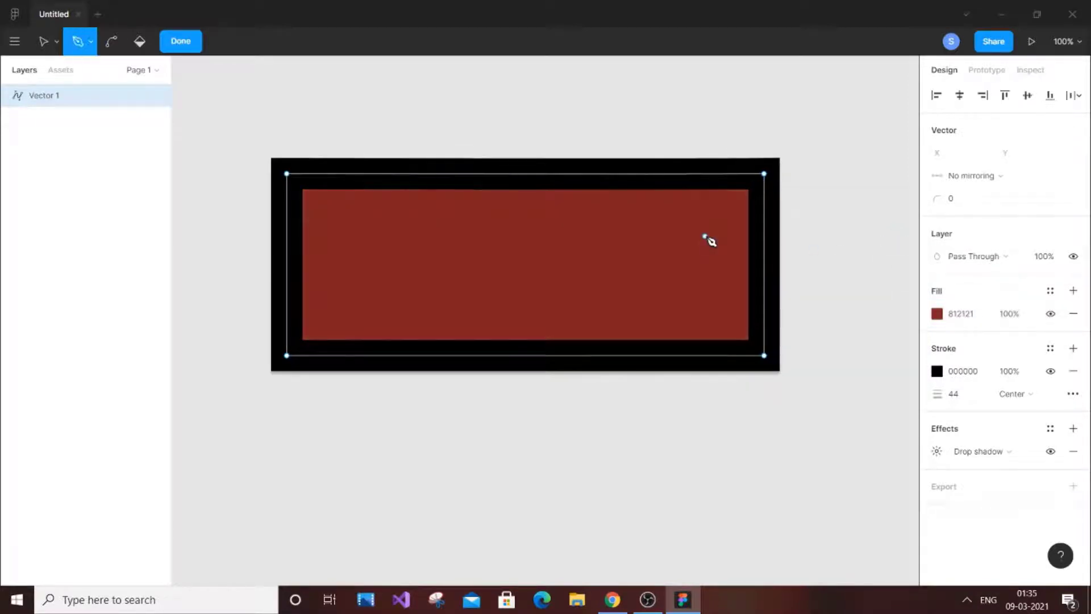
pyautogui.click(47, 97)
pyautogui.press('Delete')
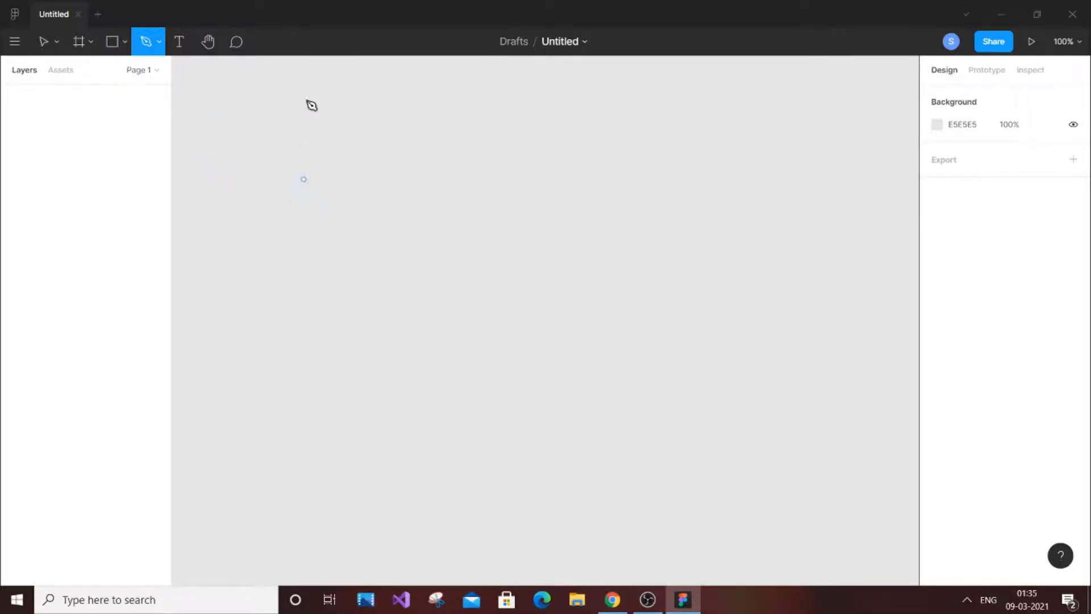
# Draw a closed house body about 348 wide and 228 high with the Pen tool.
pyautogui.moveTo(366, 243); pyautogui.dragTo(584, 242)
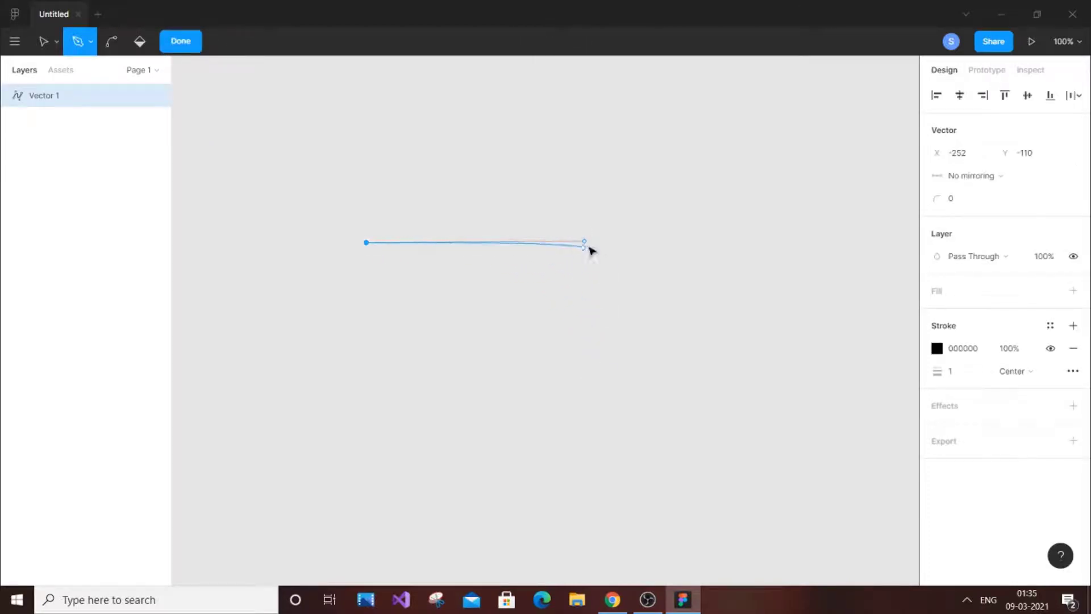
pyautogui.click(610, 242)
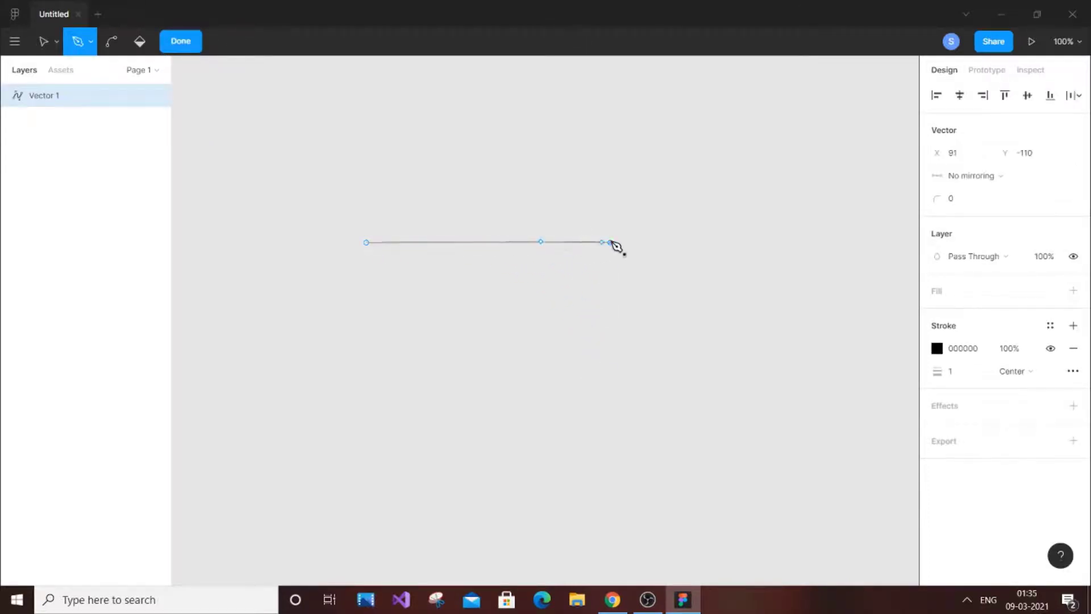
pyautogui.click(610, 404)
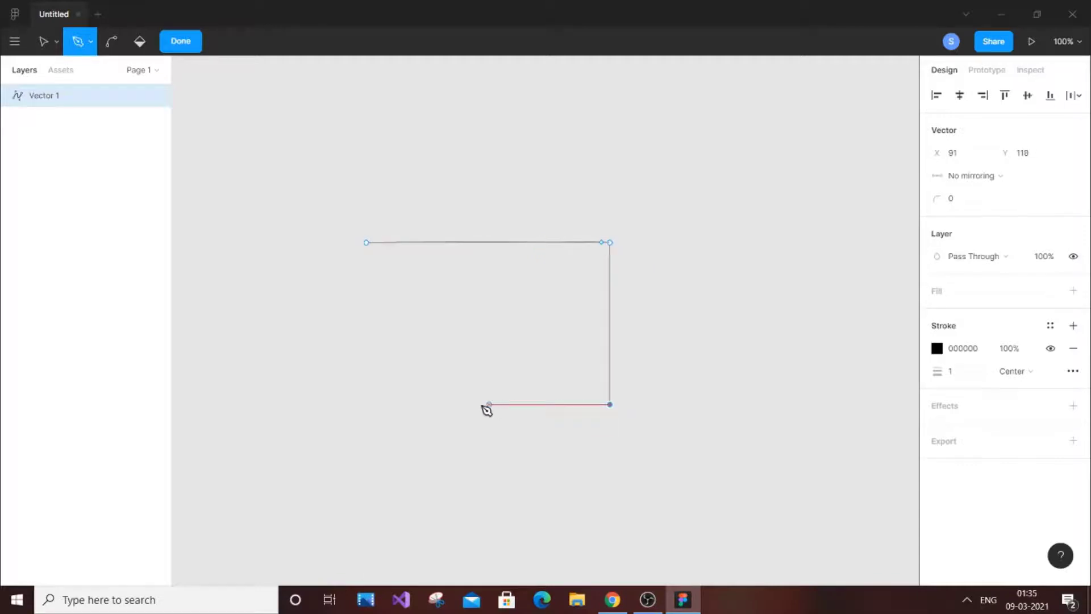
pyautogui.click(363, 404)
pyautogui.click(366, 242)
# Add a triangular roof between the body's upper corners, with its peak about 193 above the body.
pyautogui.click(366, 242)
pyautogui.press('Escape')
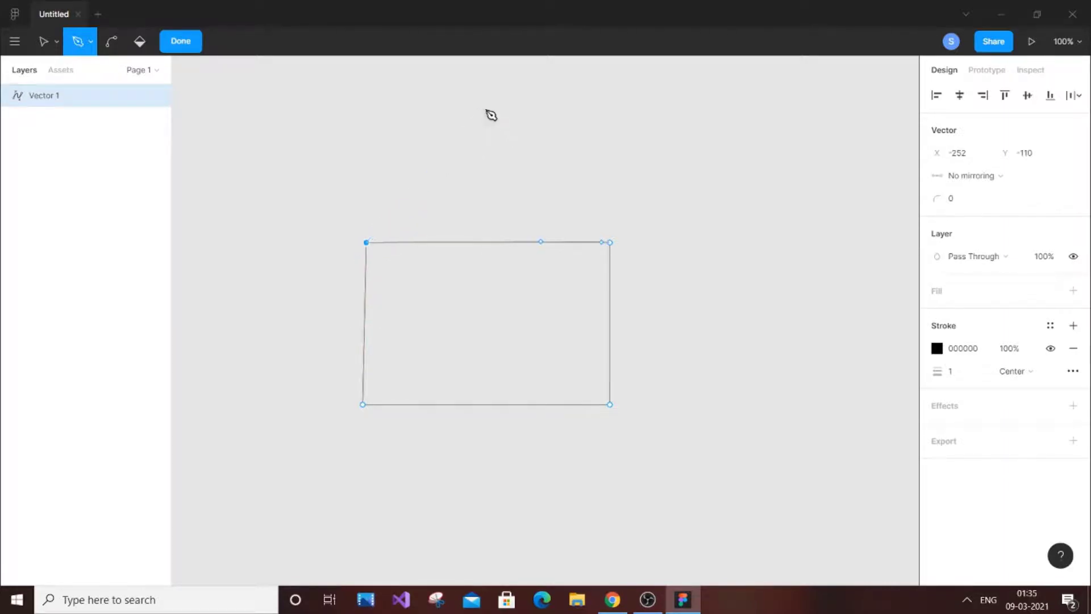
pyautogui.click(486, 107)
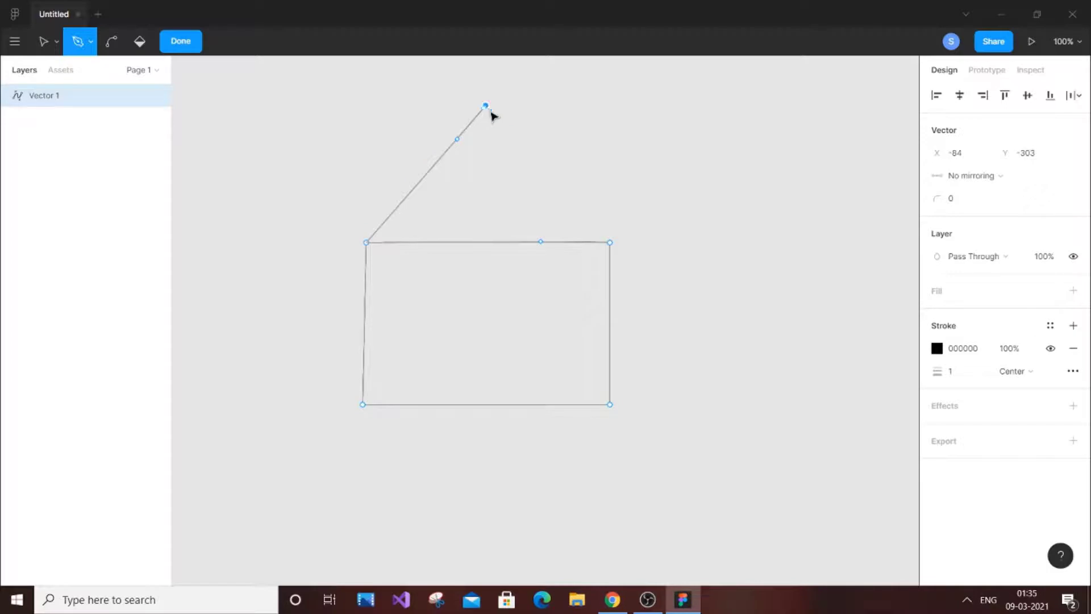
pyautogui.click(611, 243)
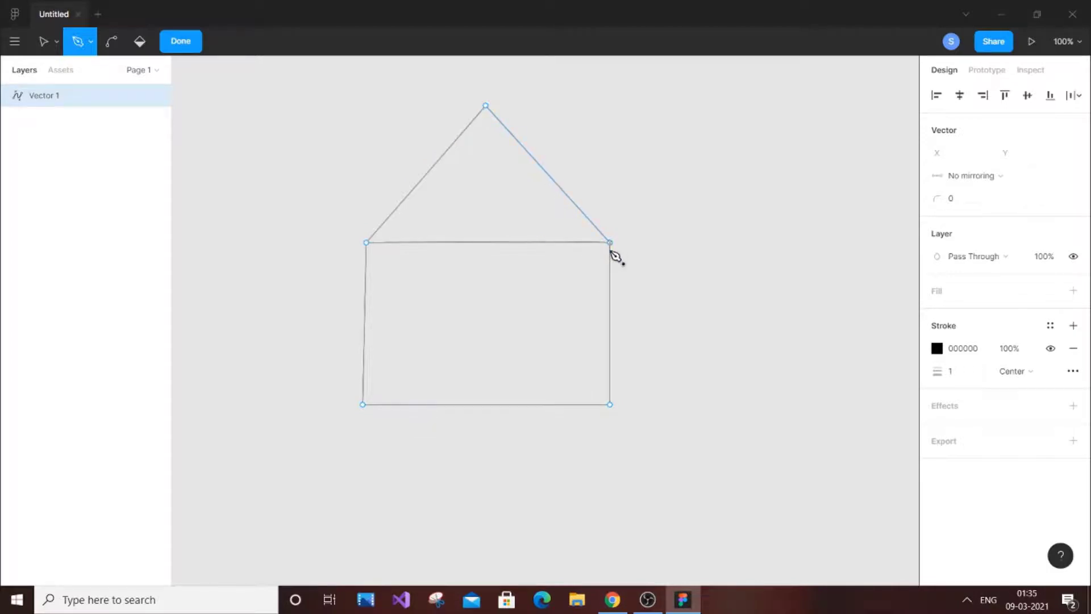
# Draw a door outline about 146 high rising from the body's lower edge, and set the house's stroke weight to 60.
pyautogui.click(434, 405)
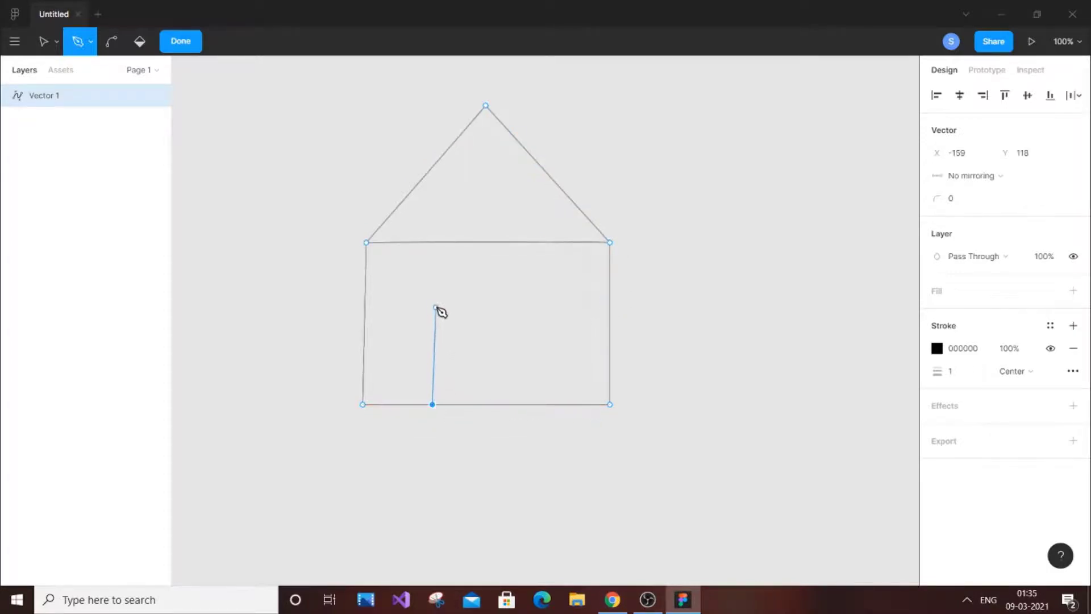
pyautogui.click(433, 302)
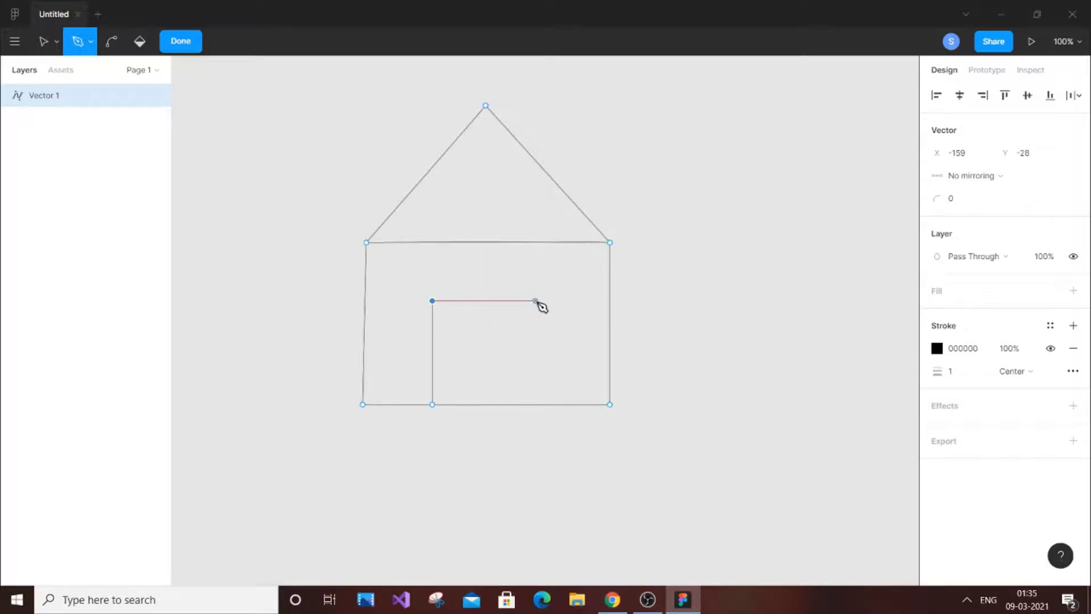
pyautogui.click(537, 301)
pyautogui.click(541, 405)
pyautogui.moveTo(937, 372)
pyautogui.mouseDown()
pyautogui.moveTo(1055, 368)
pyautogui.moveTo(19, 349)
pyautogui.moveTo(91, 322)
pyautogui.moveTo(1028, 320)
pyautogui.moveTo(977, 337)
pyautogui.moveTo(1006, 341)
pyautogui.moveTo(1052, 324)
pyautogui.moveTo(1032, 335)
pyautogui.mouseUp()
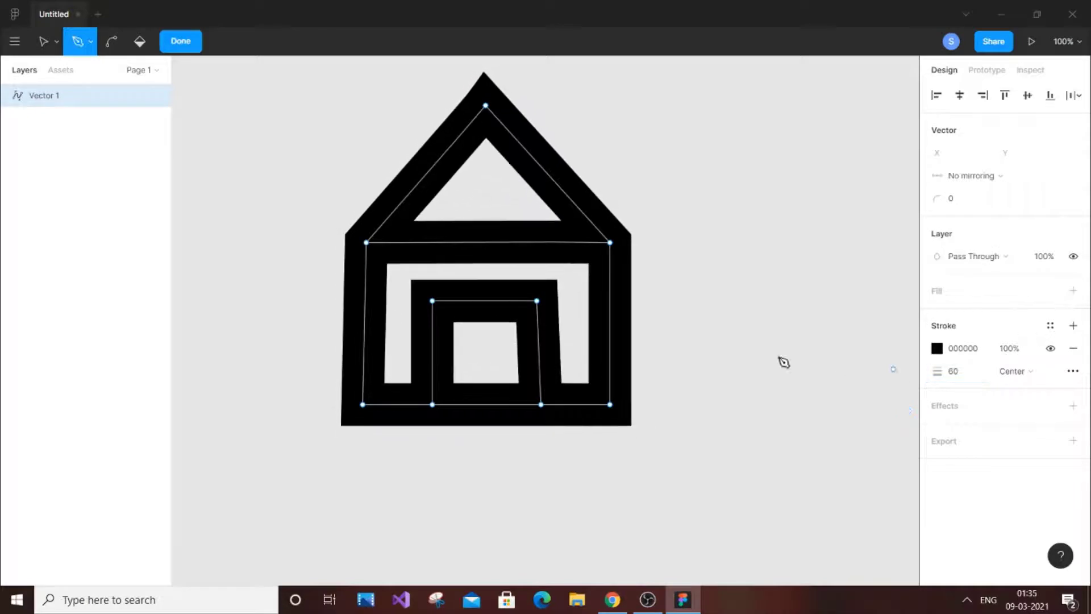
pyautogui.click(723, 345)
# Fill the roof, wall and door areas of the house with dark red (810000) using the Paint bucket.
pyautogui.click(141, 43)
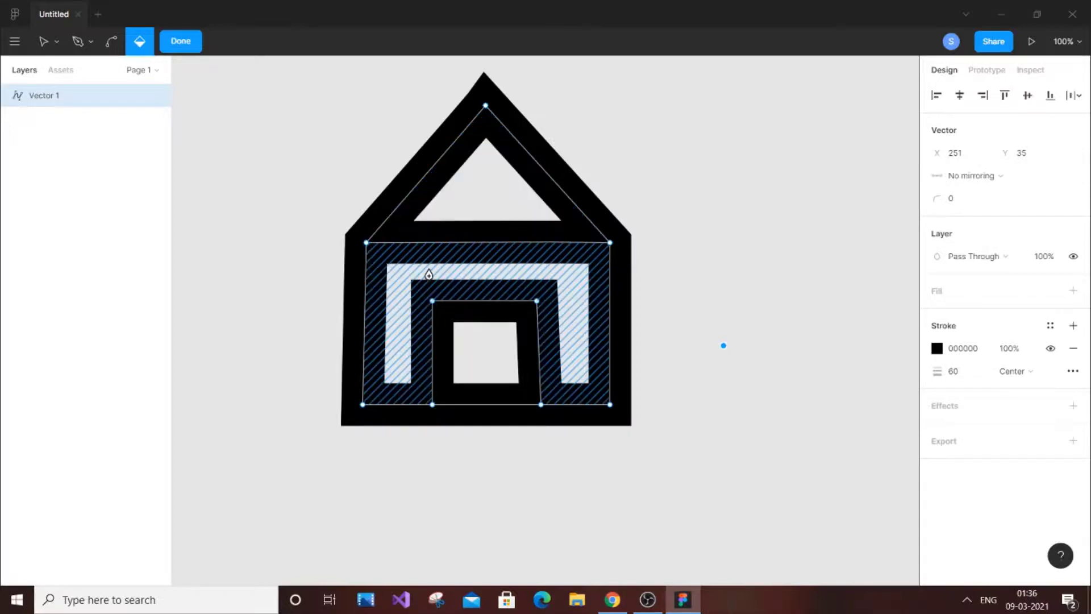
pyautogui.click(476, 202)
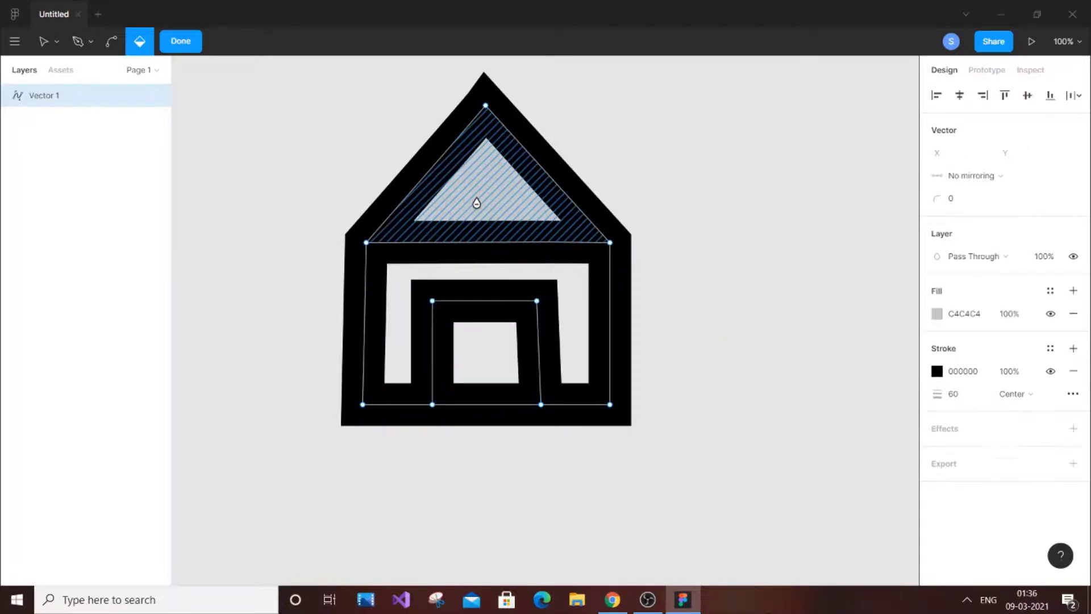
pyautogui.click(938, 314)
pyautogui.click(905, 244)
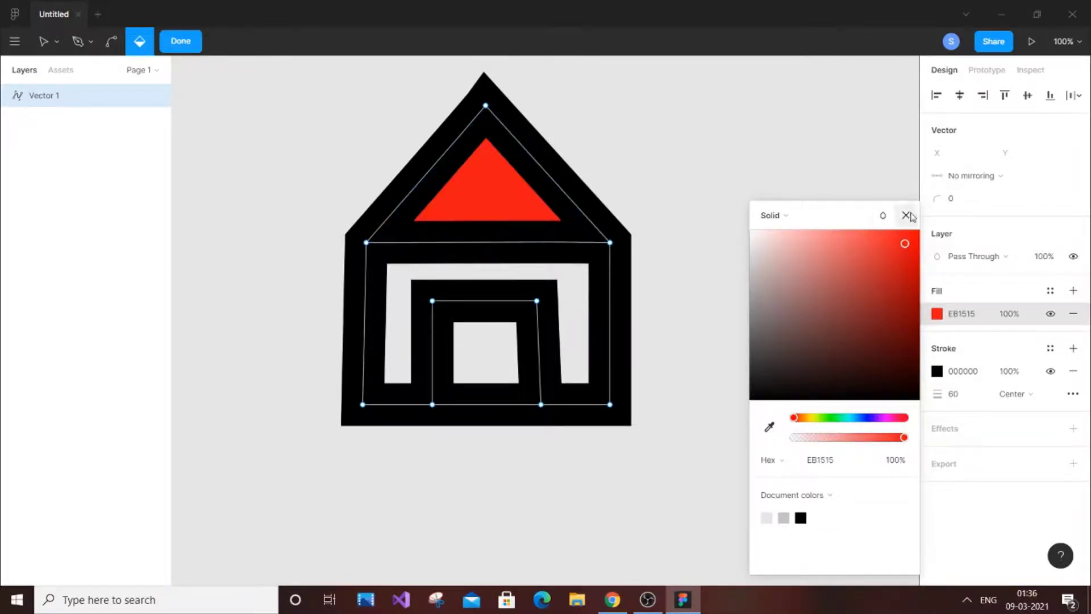
pyautogui.click(906, 215)
pyautogui.click(460, 271)
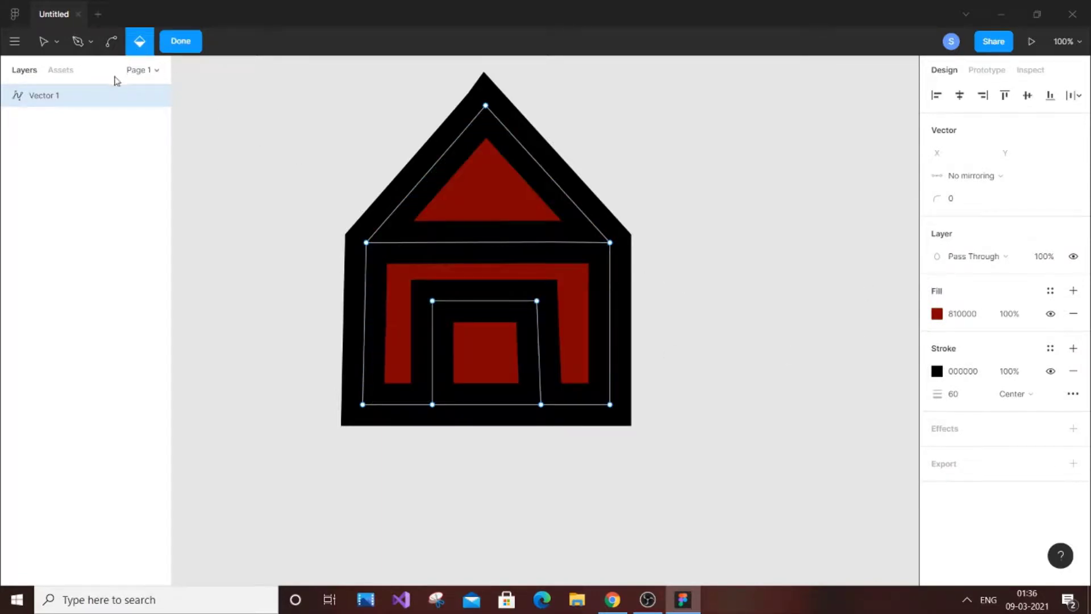
# Finish editing the house vector and resize it to about 351 by 399.
pyautogui.click(181, 41)
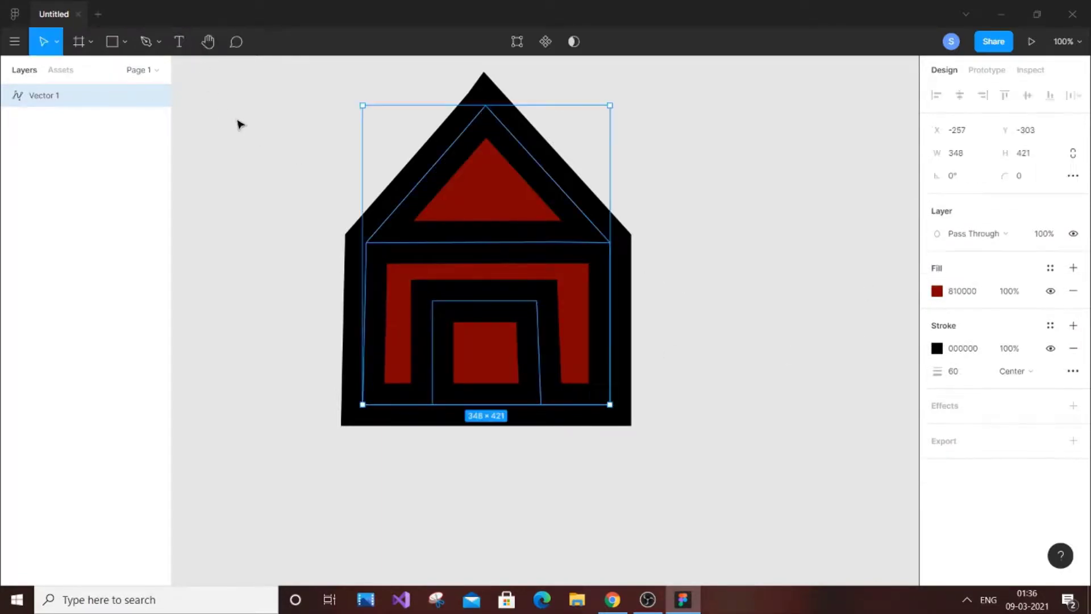
pyautogui.moveTo(611, 106); pyautogui.dragTo(617, 227)
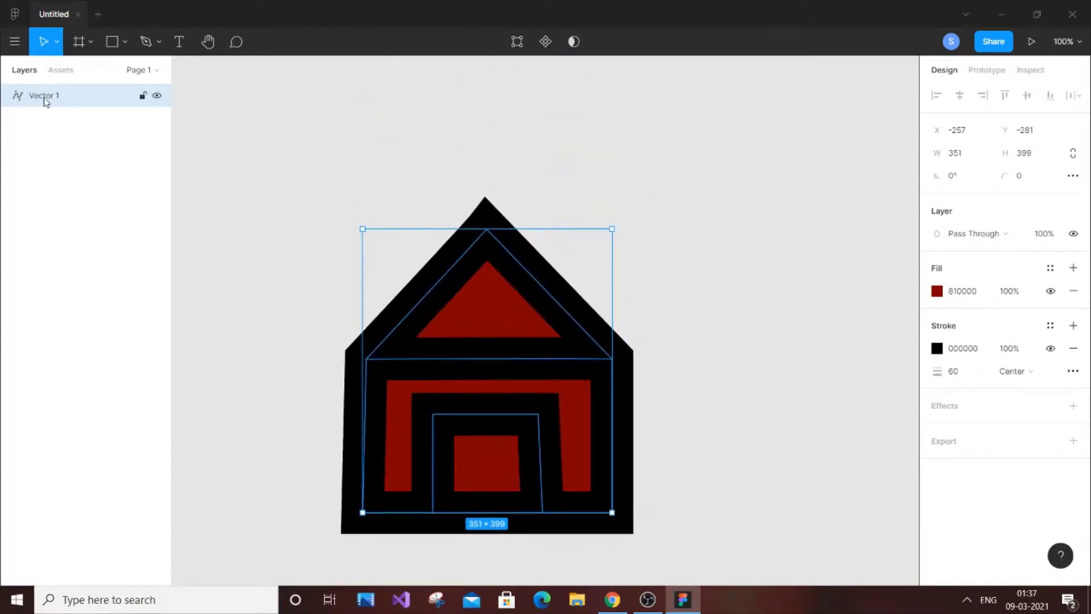
# Duplicate the house and move the copy horizontally to X 113, beside the original.
pyautogui.rightClick(45, 101)
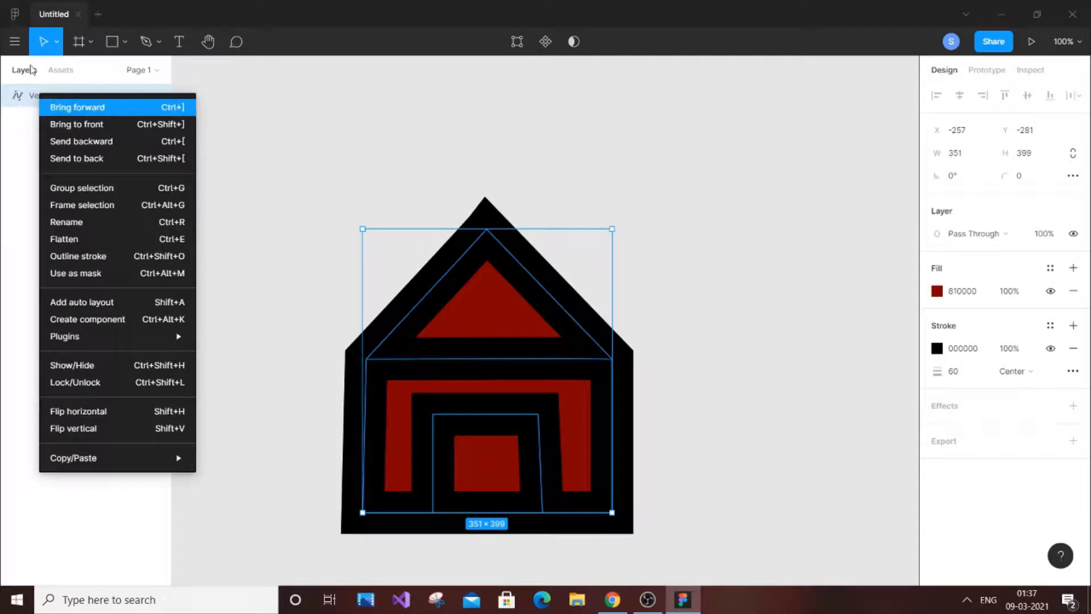
pyautogui.click(33, 100)
pyautogui.hotkey('ctrl', 'd')
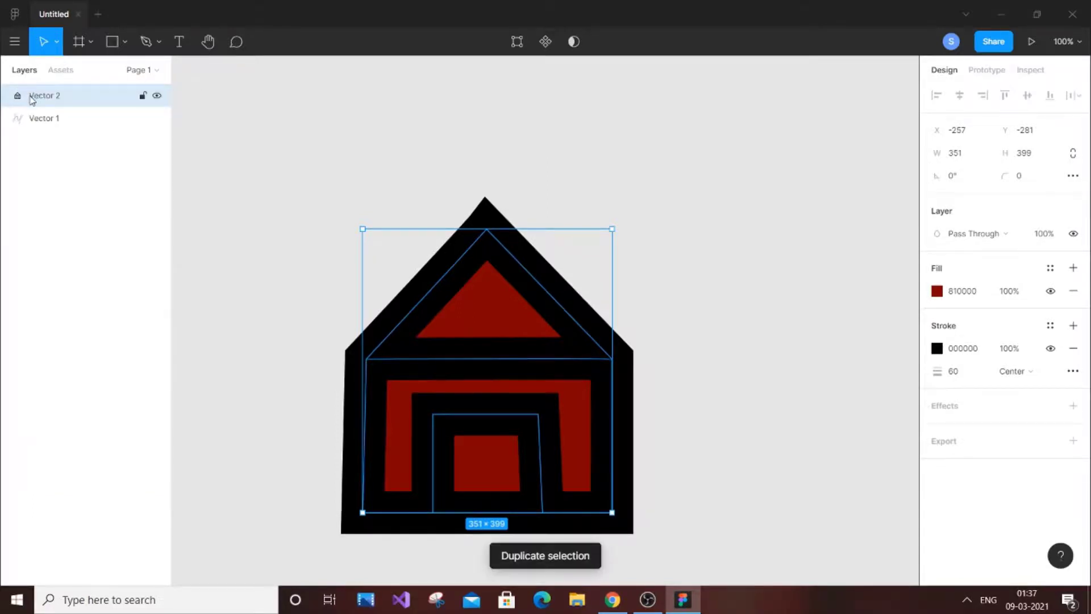
pyautogui.click(61, 125)
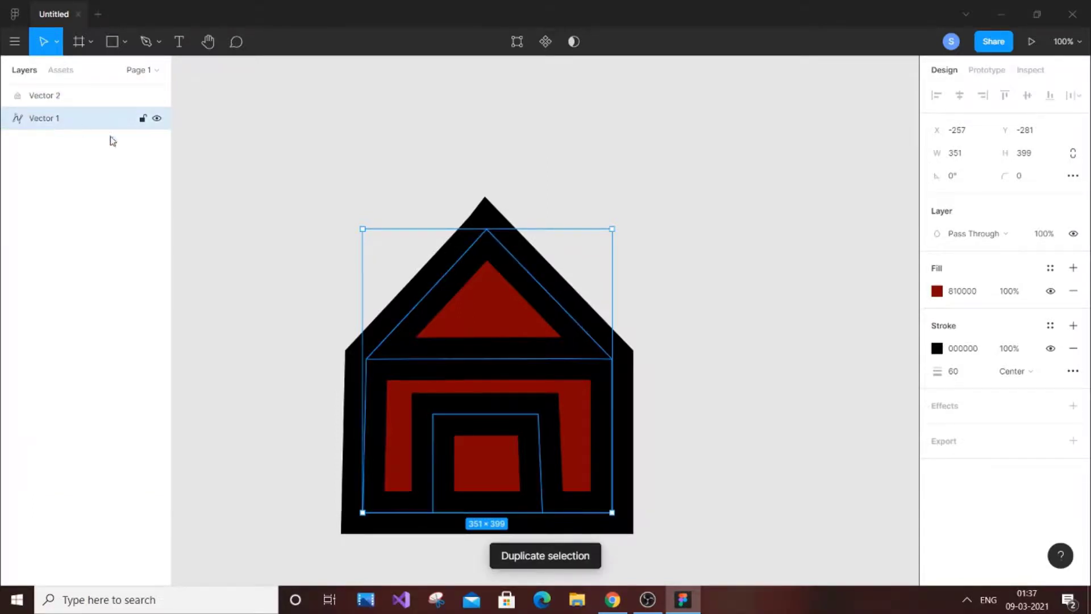
pyautogui.click(80, 98)
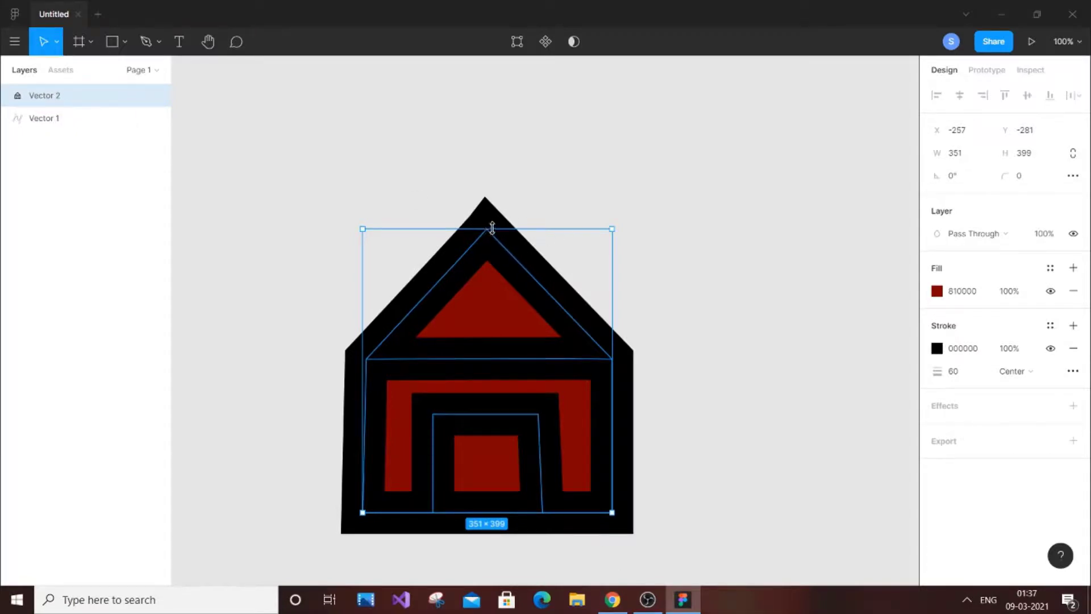
pyautogui.moveTo(500, 240); pyautogui.dragTo(763, 241)
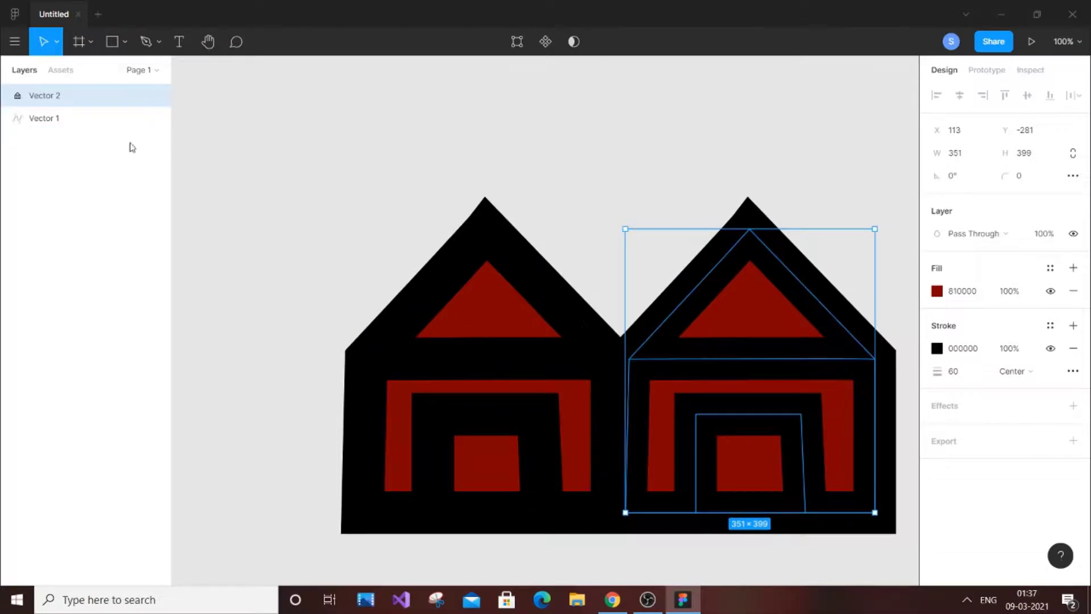
# Reposition the original house to X -445, Y -424 and its copy to X 37, Y -407.
pyautogui.moveTo(461, 317); pyautogui.dragTo(327, 214)
pyautogui.click(777, 361)
pyautogui.moveTo(777, 361); pyautogui.dragTo(739, 285)
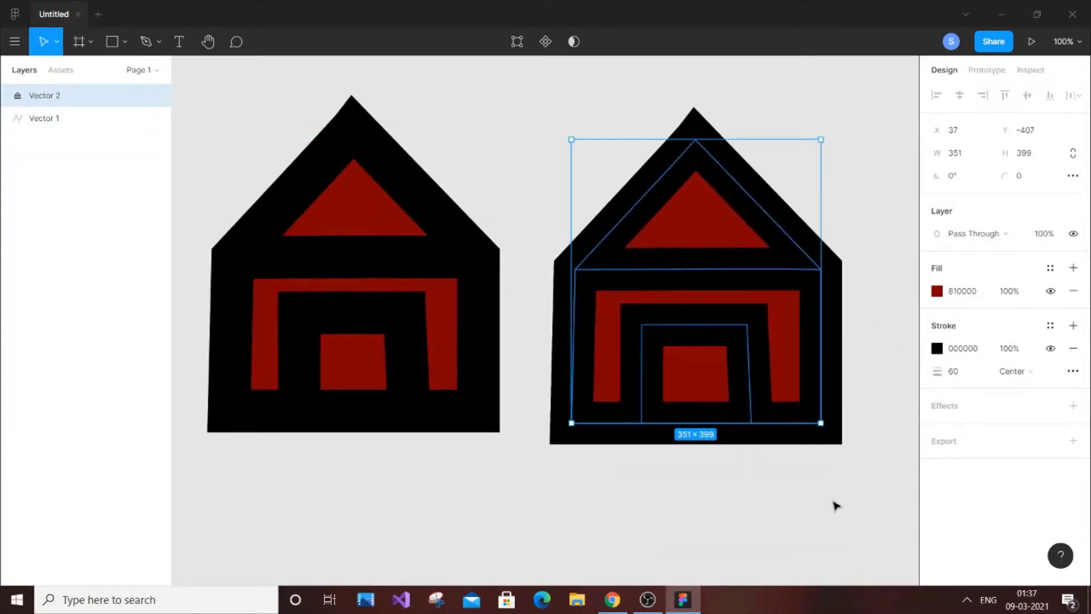
pyautogui.click(835, 484)
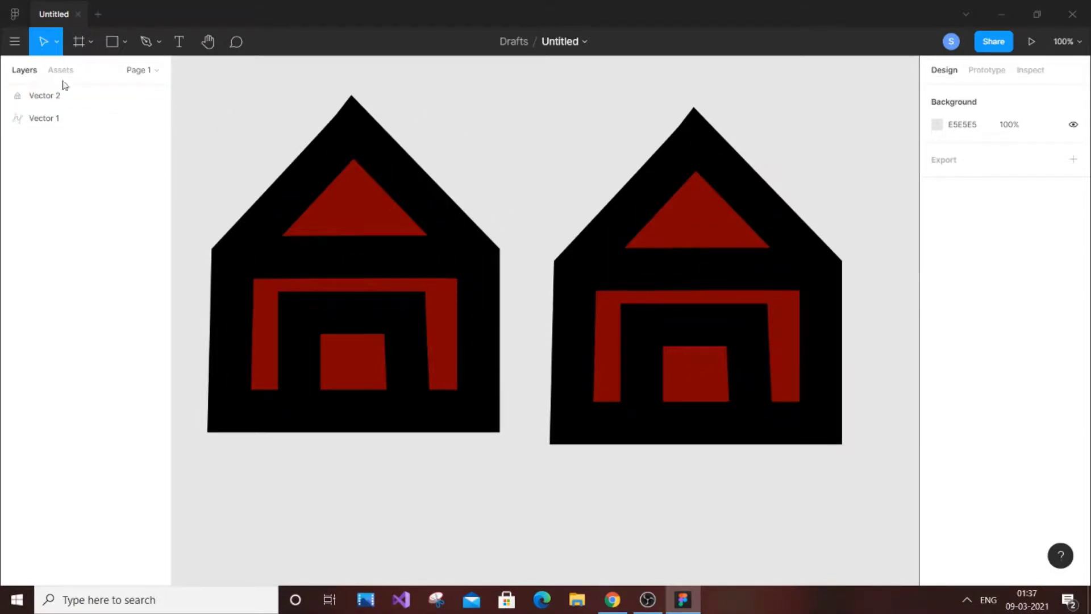
# Delete both house vectors from the canvas.
pyautogui.click(80, 91)
pyautogui.press('Delete')
pyautogui.click(79, 91)
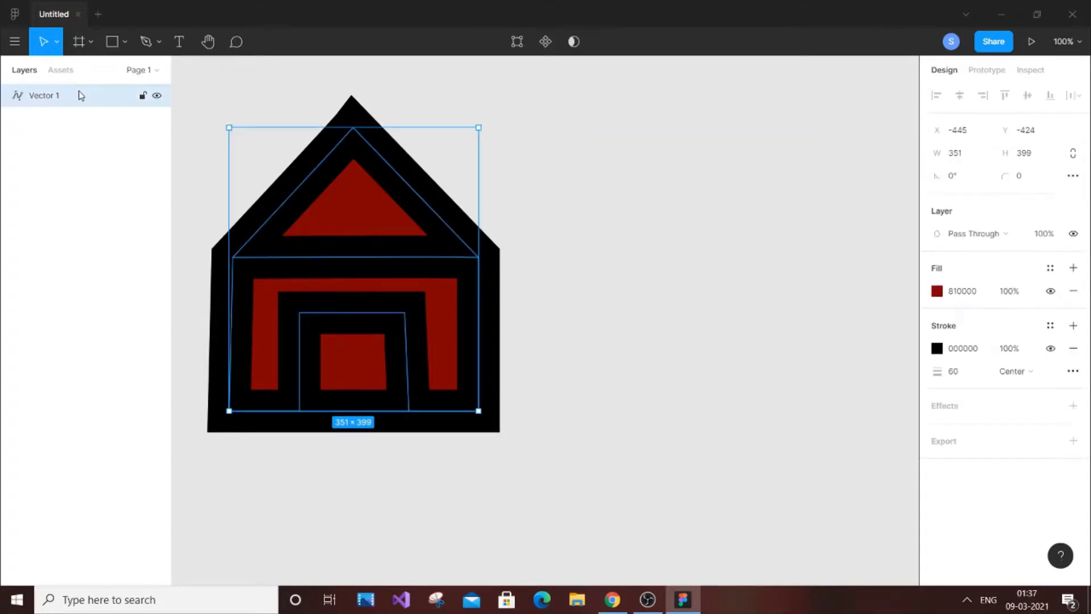
pyautogui.press('Delete')
# Draw a straight path with the Pen tool, sloping down rightward from X -373, Y -175, about 407 wide.
pyautogui.click(158, 41)
pyautogui.click(146, 73)
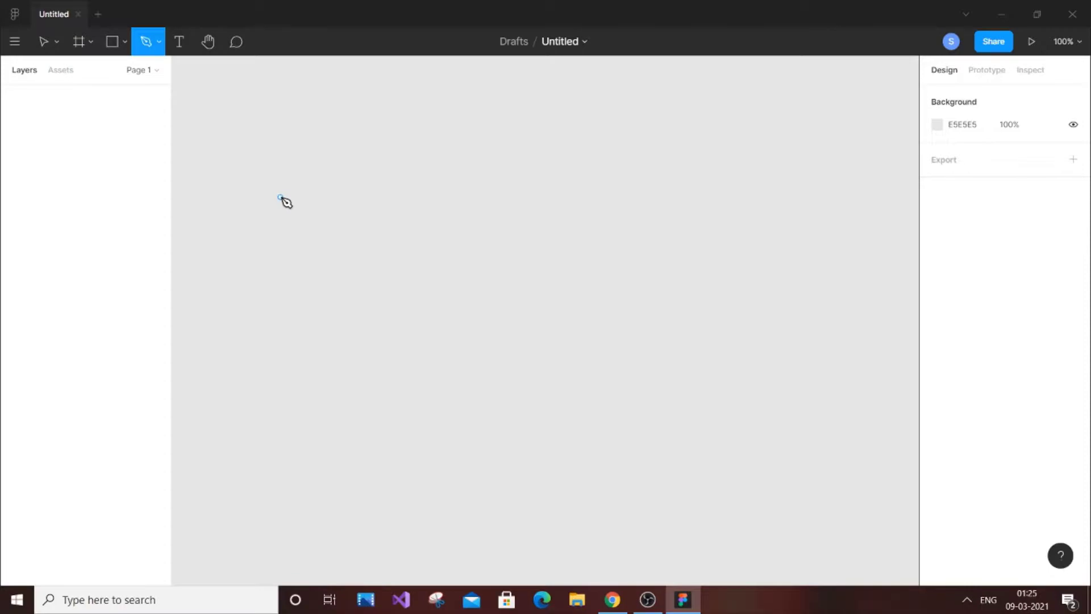
pyautogui.click(280, 197)
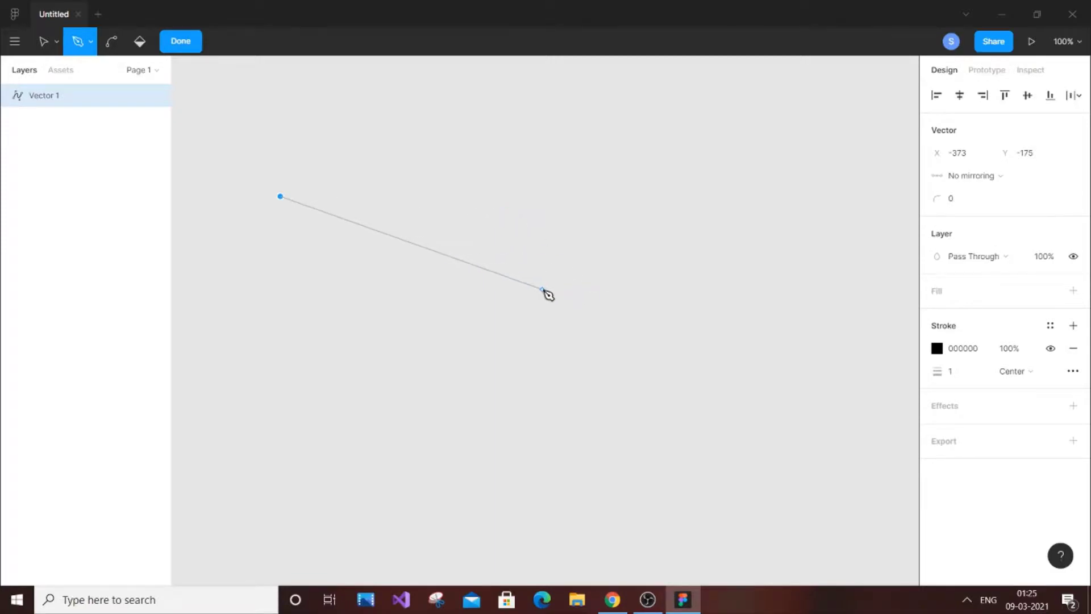
pyautogui.press('Escape')
pyautogui.moveTo(569, 300); pyautogui.dragTo(577, 304)
# Bend the line into an S-curve of about 407 by 197 using its end handles, and finish editing it.
pyautogui.moveTo(492, 276); pyautogui.dragTo(362, 135)
pyautogui.moveTo(564, 299); pyautogui.dragTo(443, 446)
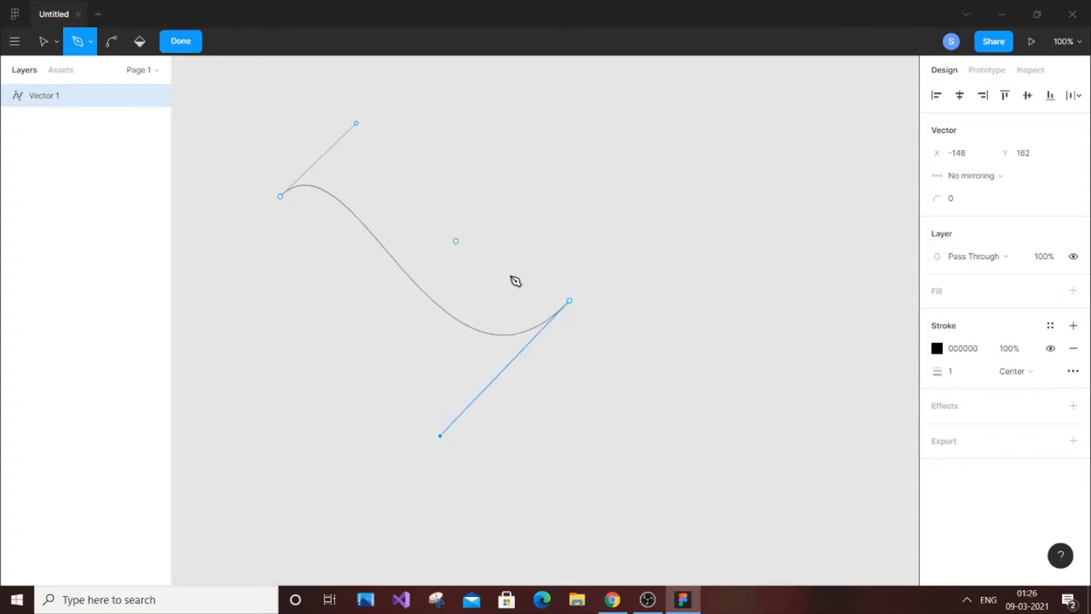
pyautogui.moveTo(356, 123); pyautogui.dragTo(452, 114)
pyautogui.moveTo(440, 435); pyautogui.dragTo(432, 396)
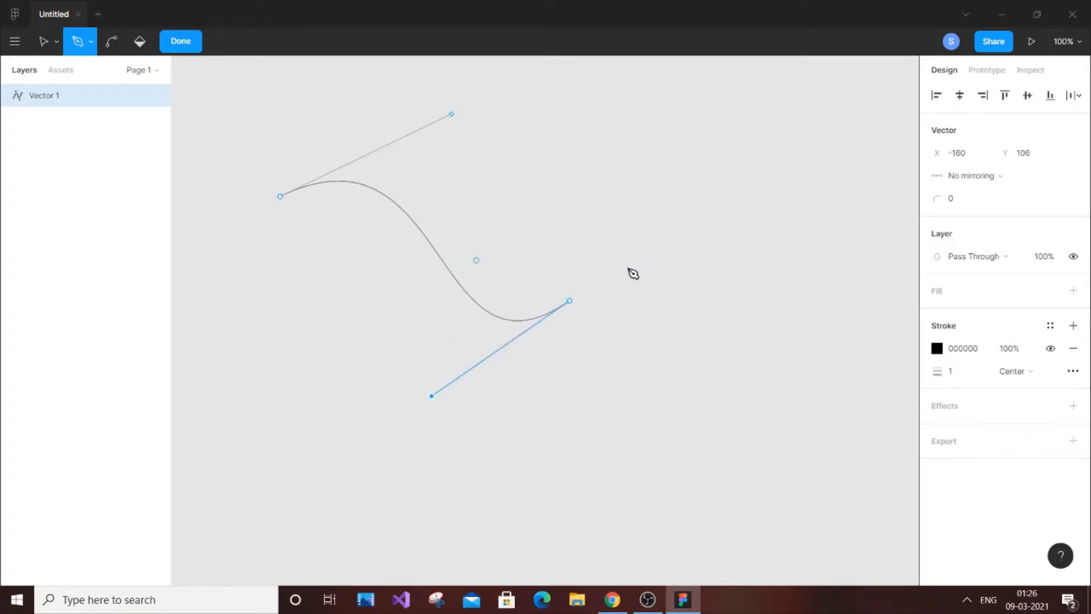
pyautogui.click(181, 41)
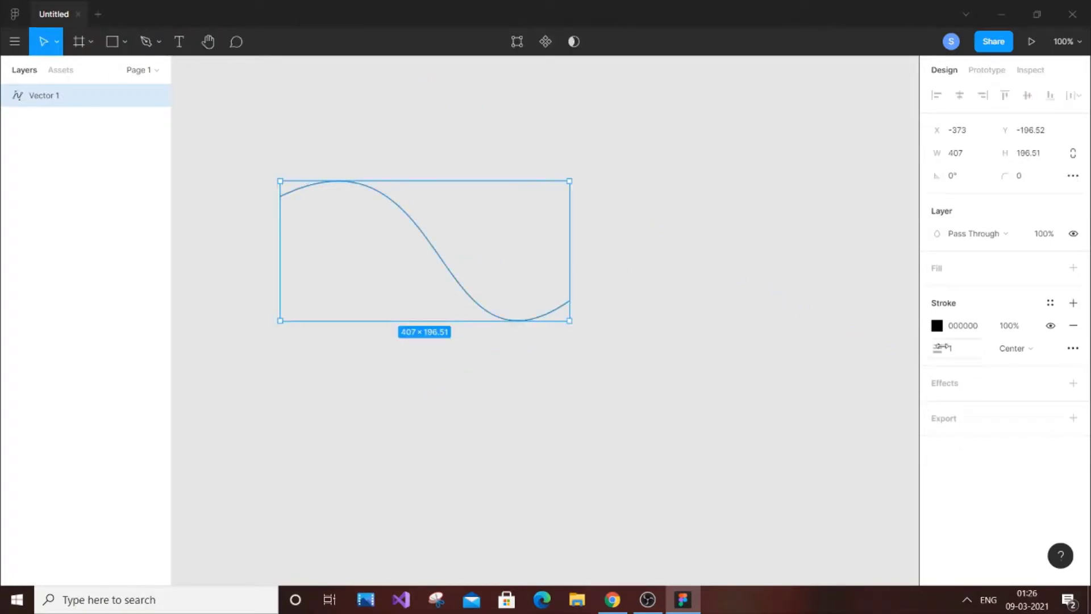
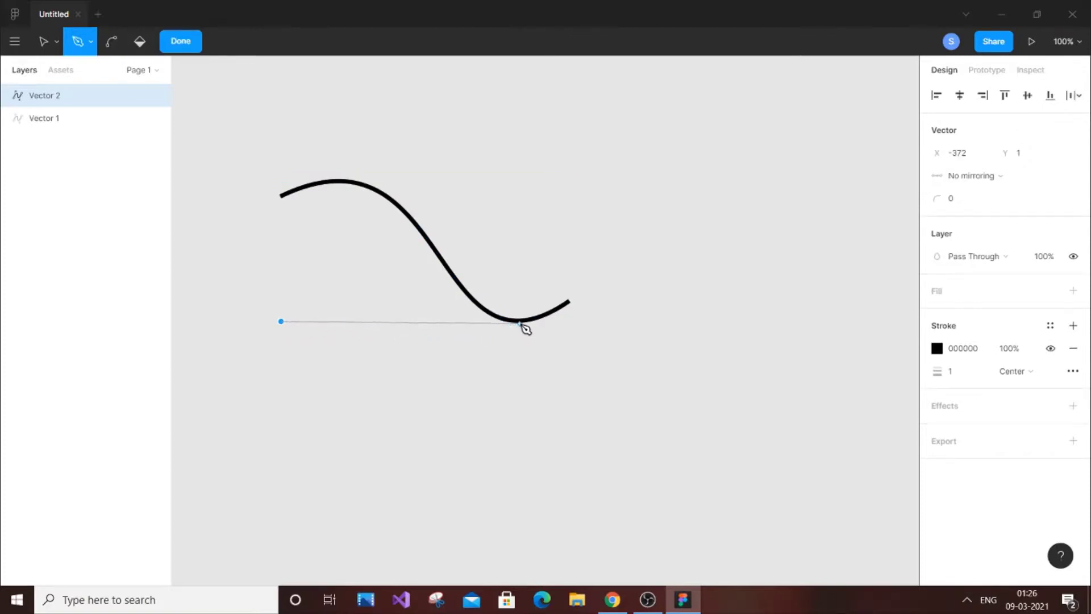
# Draw an L-shaped path of about 340 by 176 linking the curve's lowest point to its upper left end, and finish editing it.
pyautogui.moveTo(521, 324); pyautogui.dragTo(282, 324)
pyautogui.hotkey('ctrl', 'z')
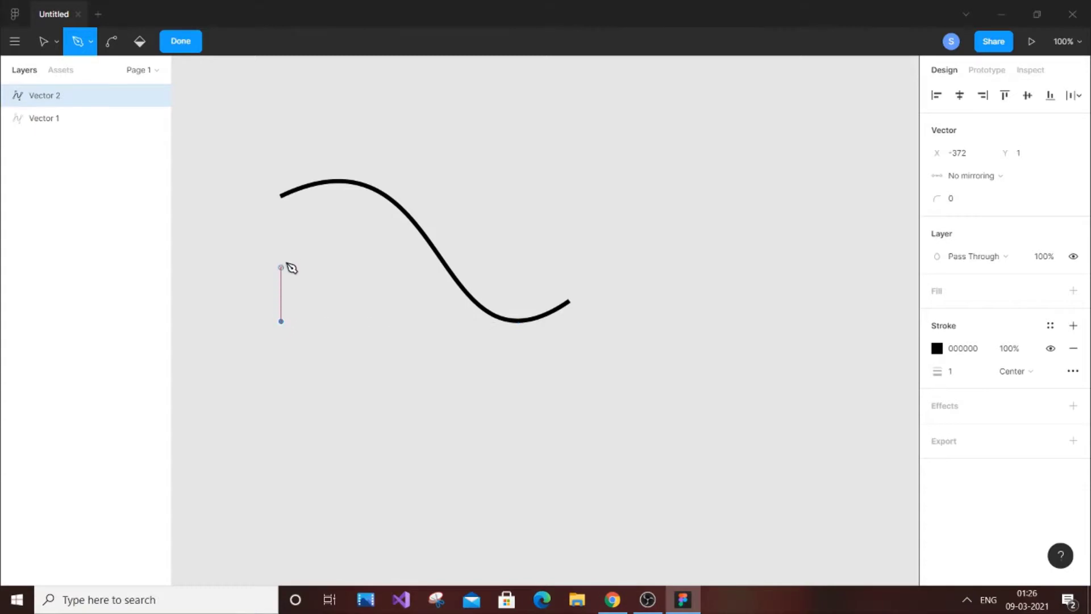
pyautogui.click(519, 322)
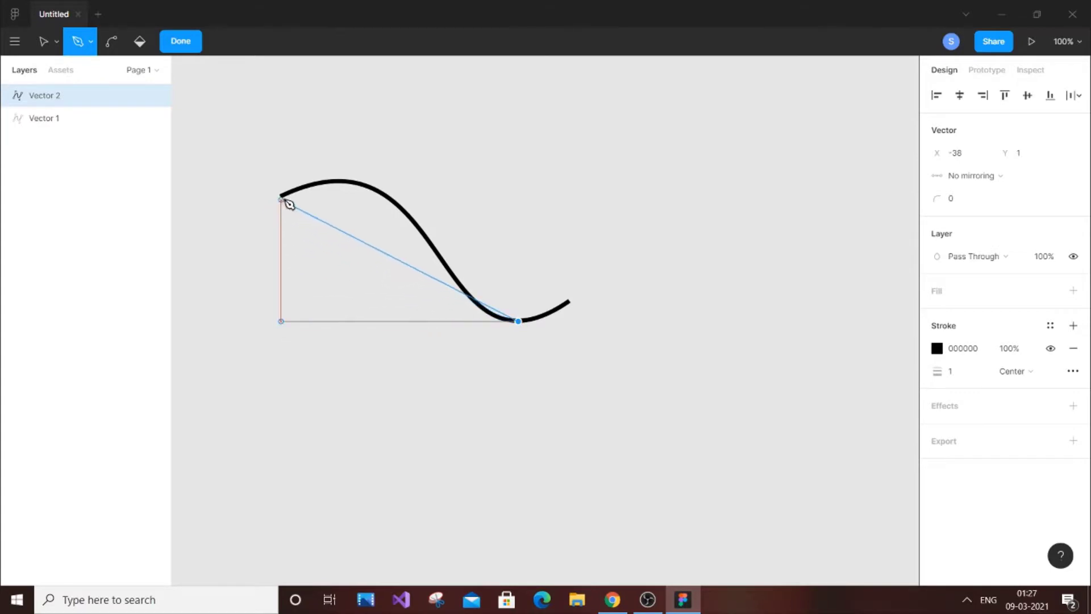
pyautogui.click(278, 321)
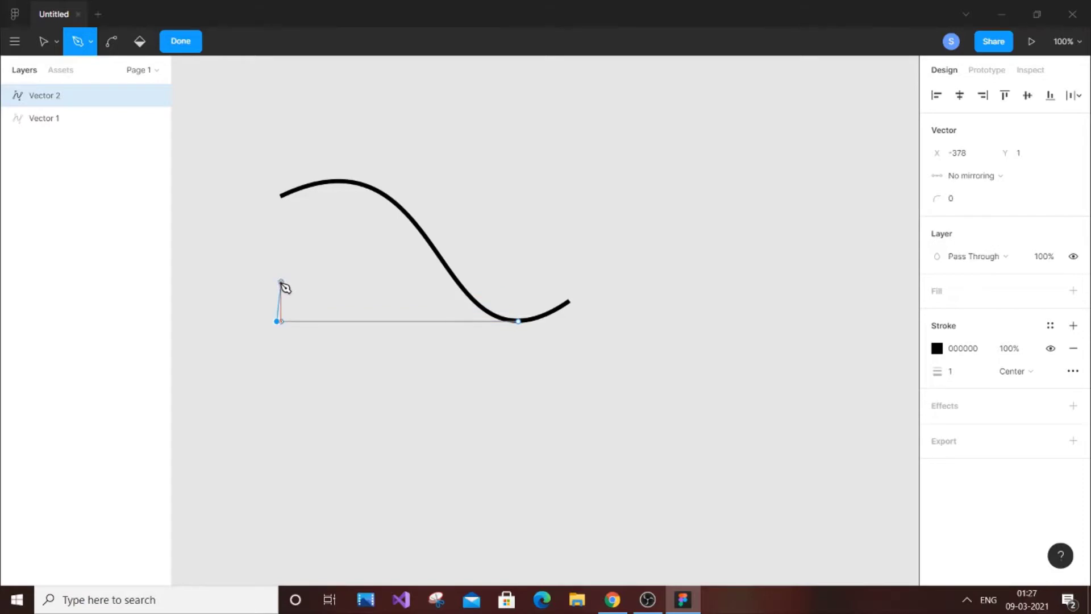
pyautogui.click(281, 198)
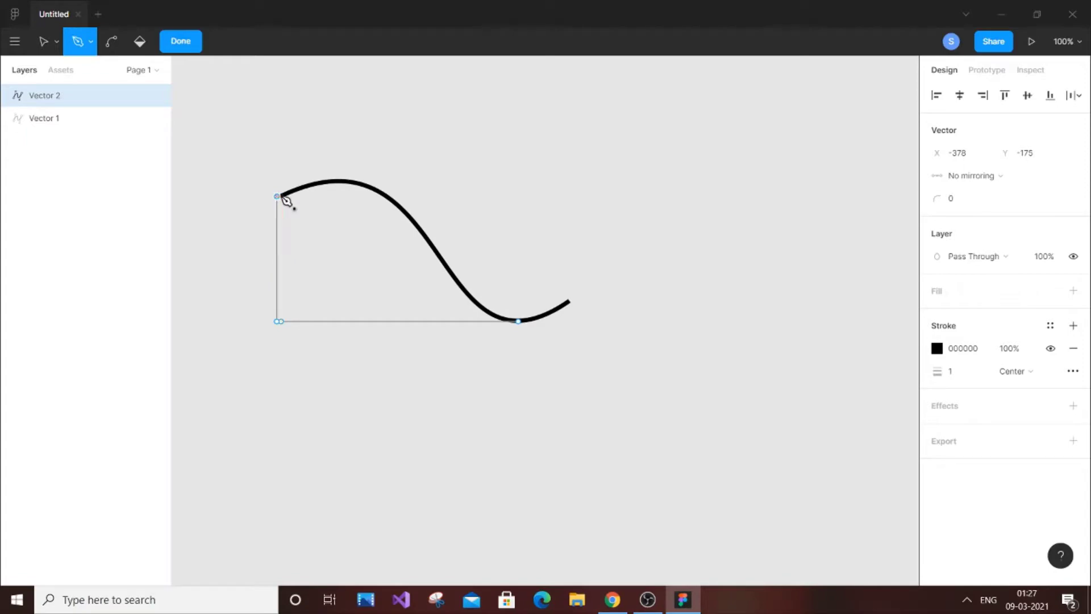
pyautogui.click(283, 197)
pyautogui.moveTo(303, 194); pyautogui.dragTo(184, 52)
pyautogui.click(182, 47)
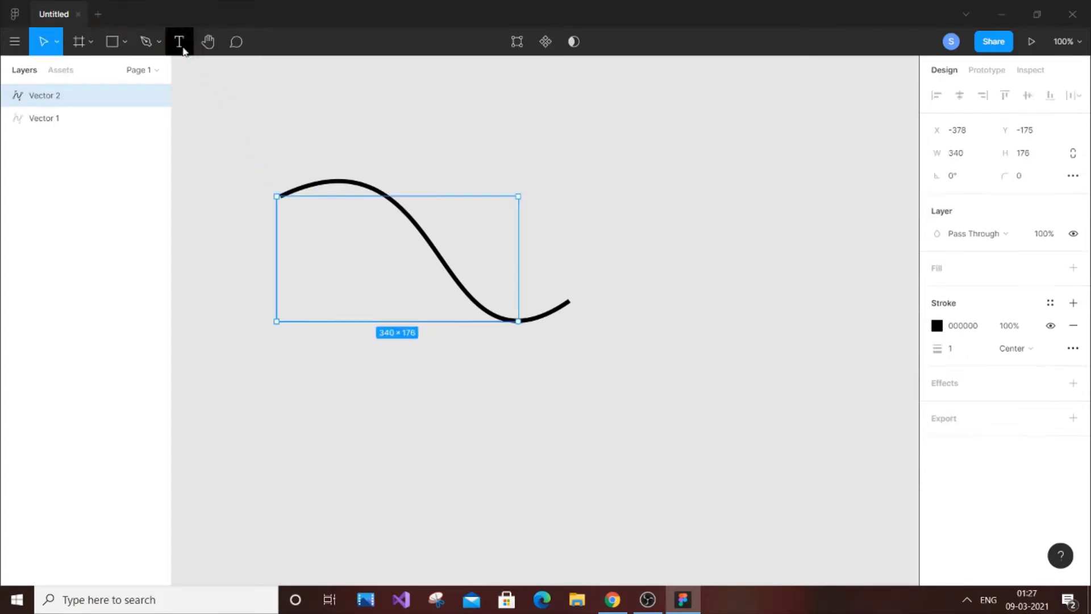
pyautogui.click(673, 162)
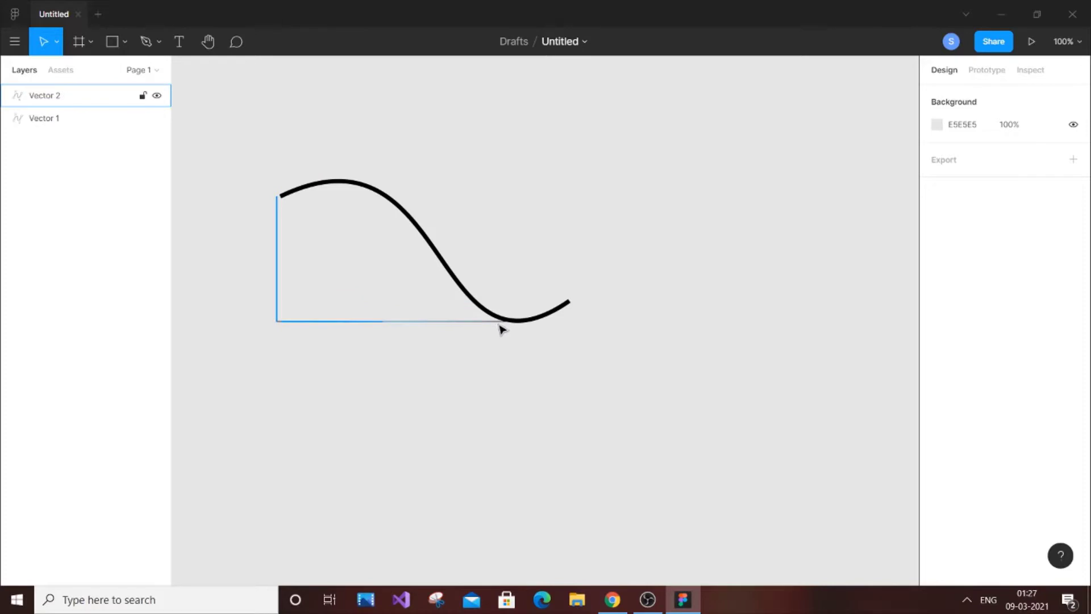
# Set the L-shaped path's stroke weight to 7.
pyautogui.click(98, 103)
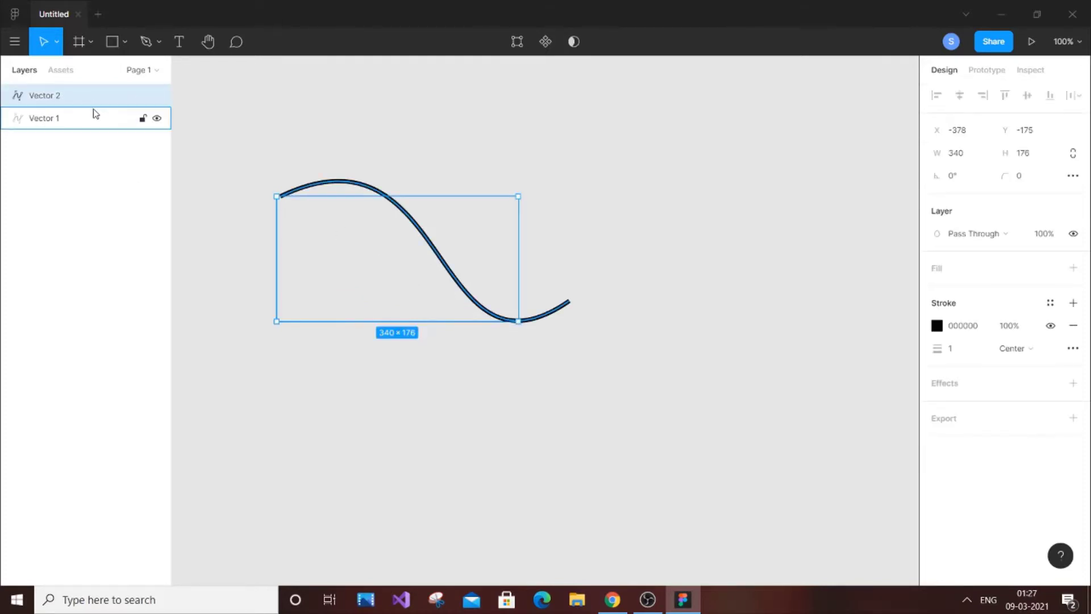
pyautogui.click(94, 123)
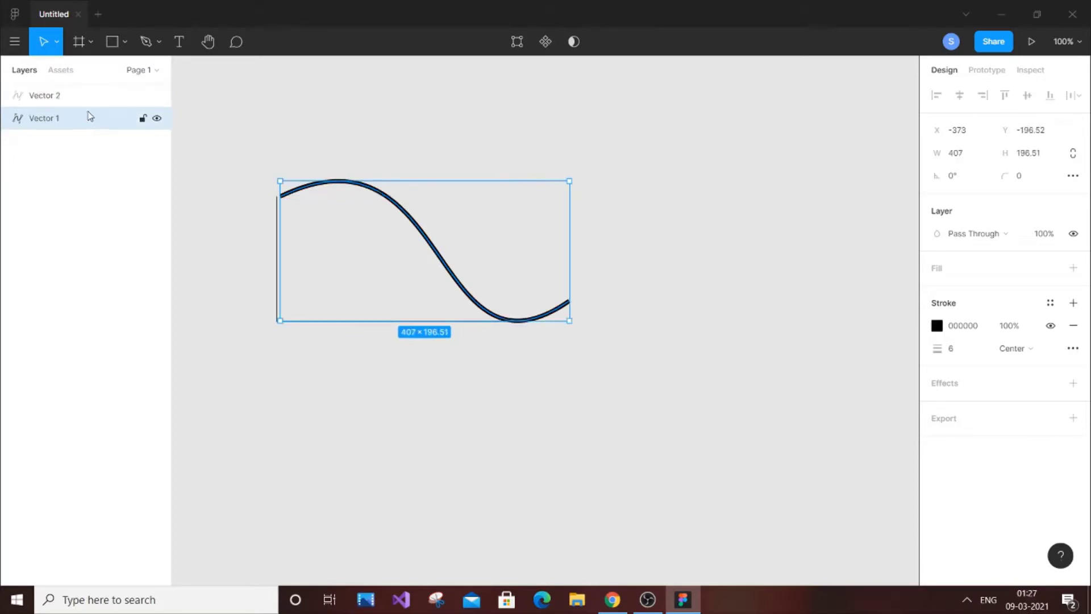
pyautogui.click(81, 101)
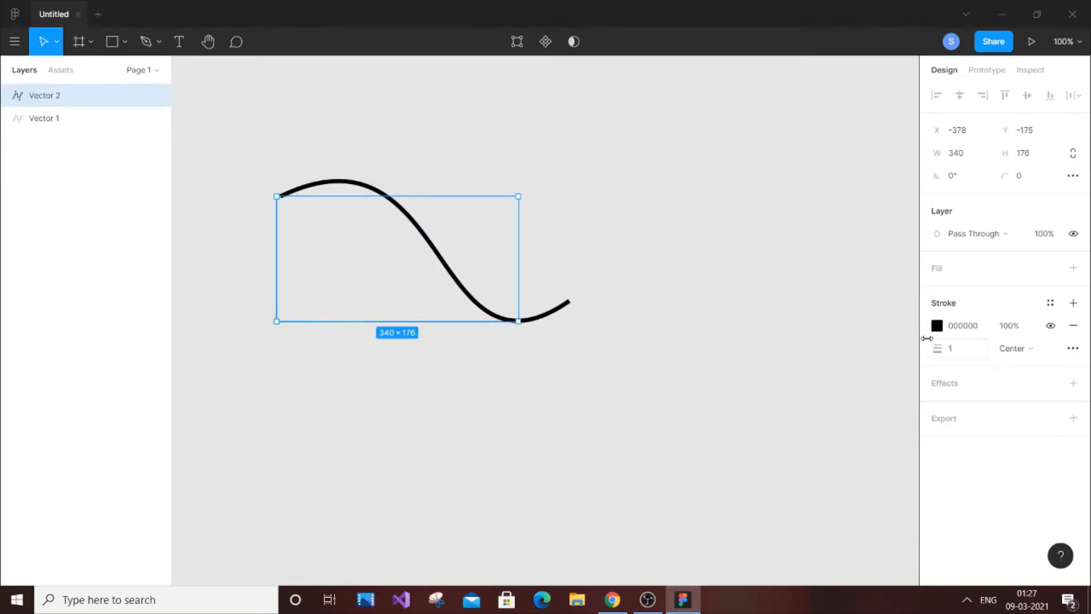
pyautogui.moveTo(943, 348)
pyautogui.mouseDown()
pyautogui.moveTo(1042, 349)
pyautogui.moveTo(956, 377)
pyautogui.mouseUp()
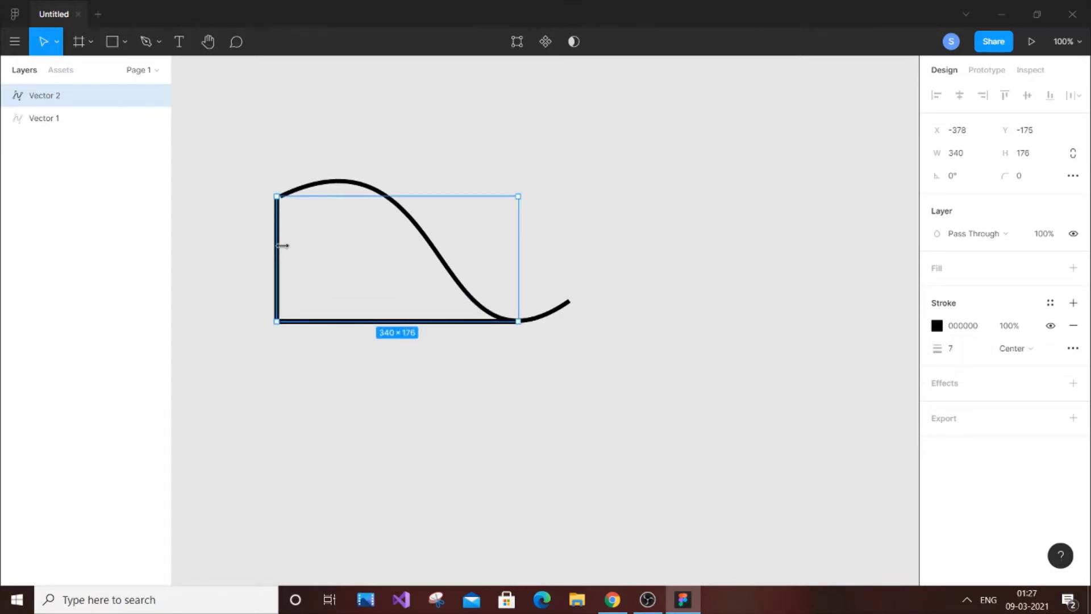
# Narrow the L-shaped path to a width of 335 from its left edge and move it up to Y -176.
pyautogui.moveTo(274, 249); pyautogui.dragTo(283, 248)
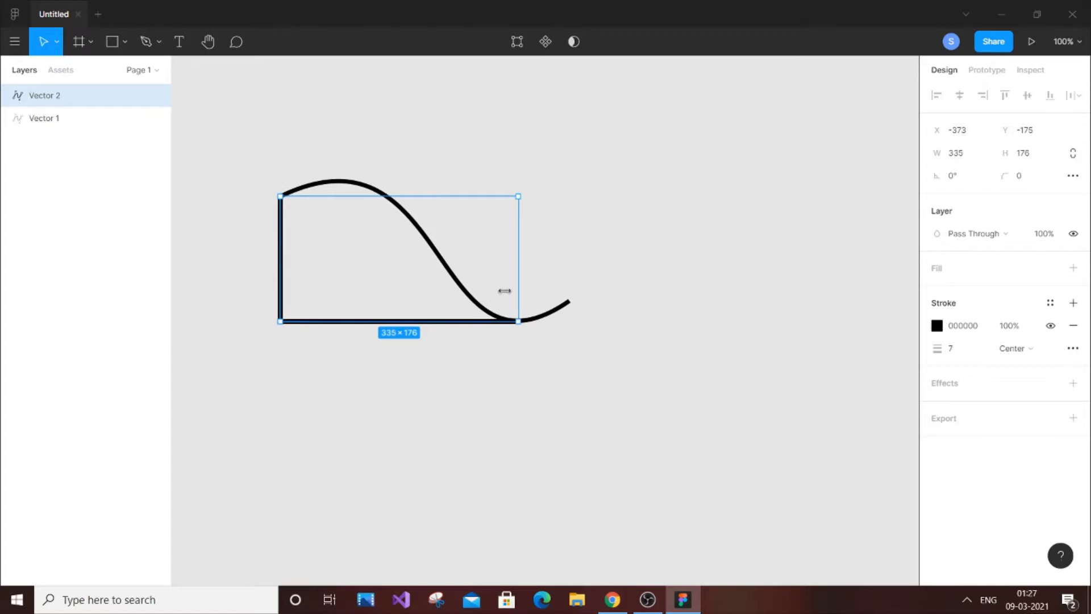
pyautogui.click(554, 178)
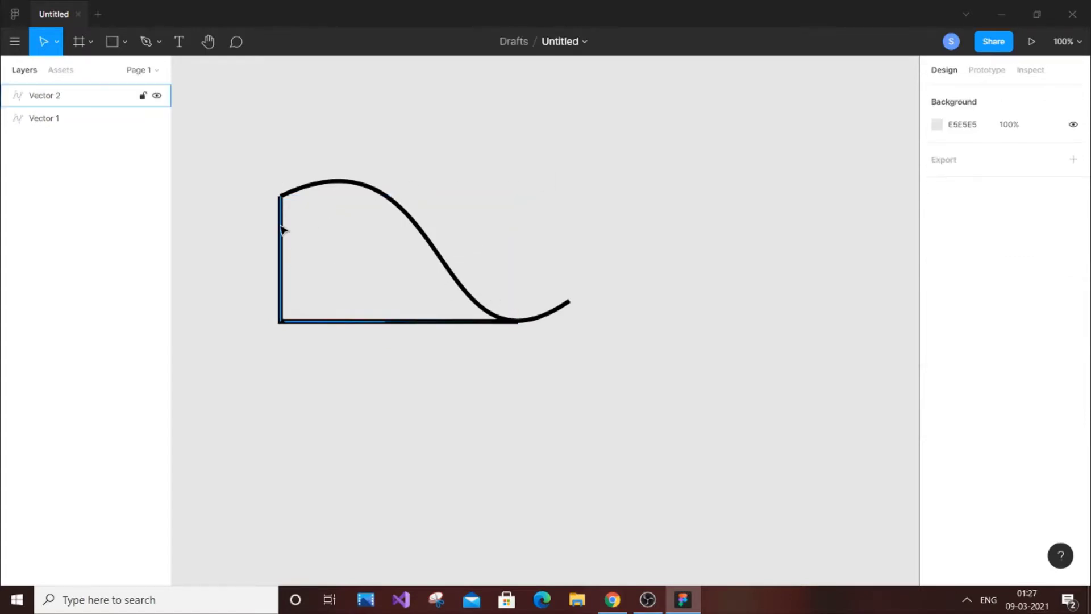
pyautogui.moveTo(282, 229); pyautogui.dragTo(280, 220)
pyautogui.click(691, 244)
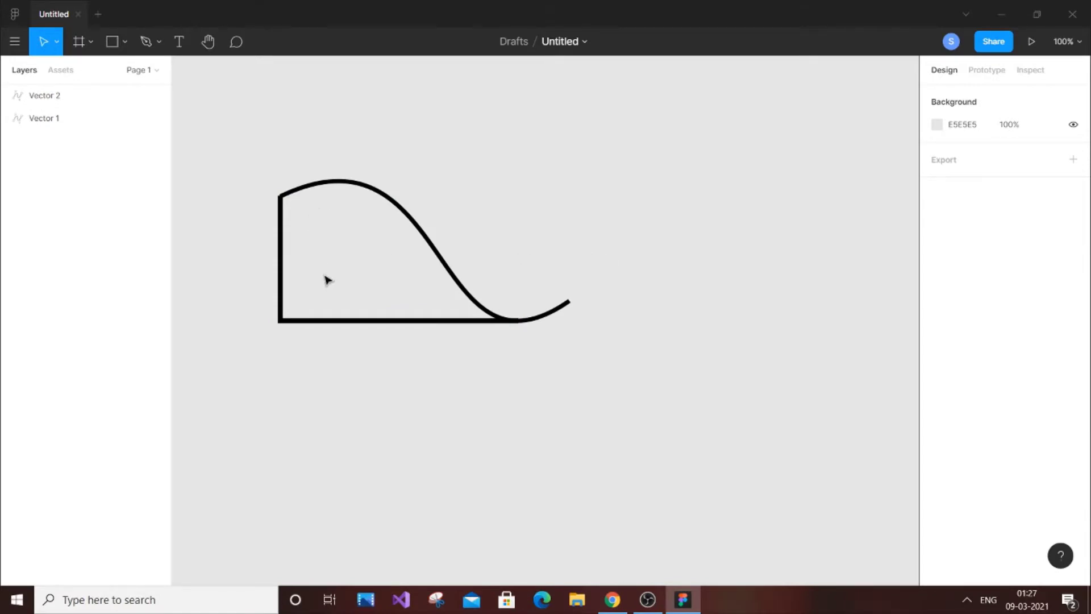
pyautogui.click(280, 244)
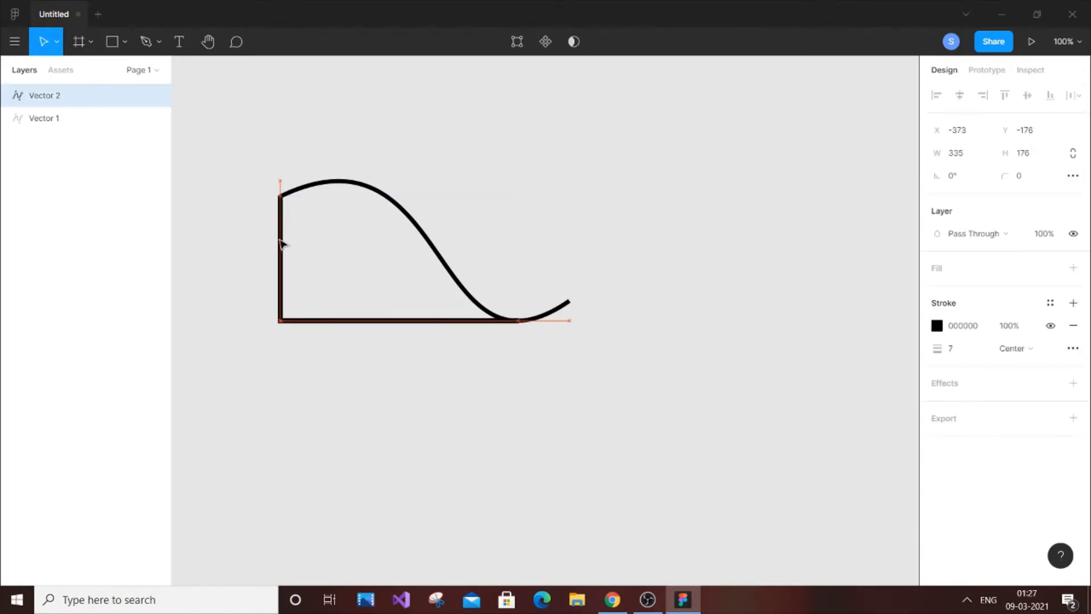
pyautogui.moveTo(280, 245)
pyautogui.mouseDown()
pyautogui.moveTo(364, 246)
pyautogui.moveTo(279, 243)
pyautogui.mouseUp()
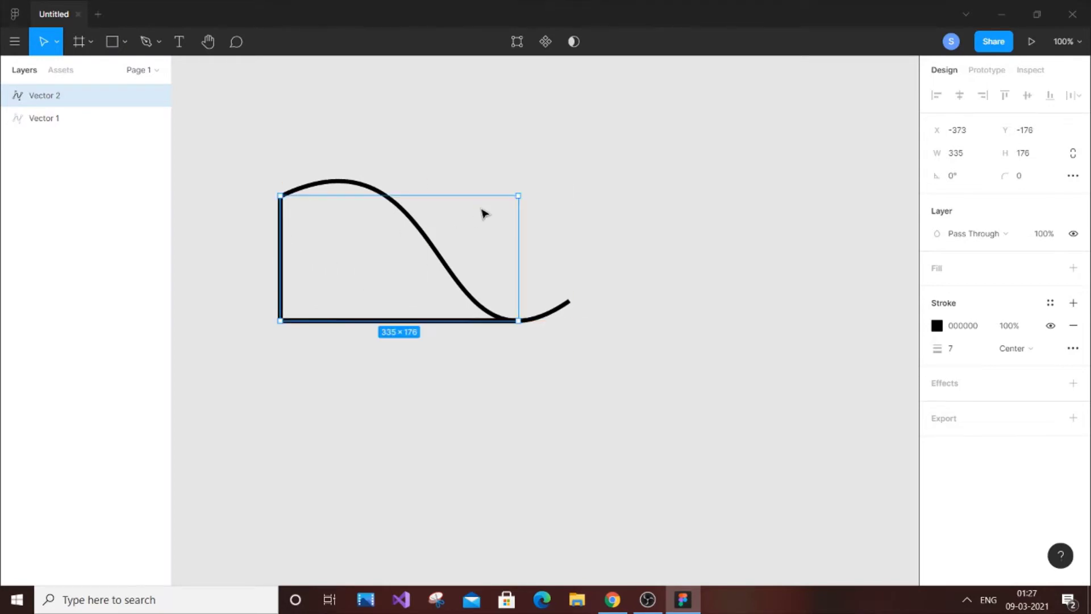
pyautogui.click(573, 207)
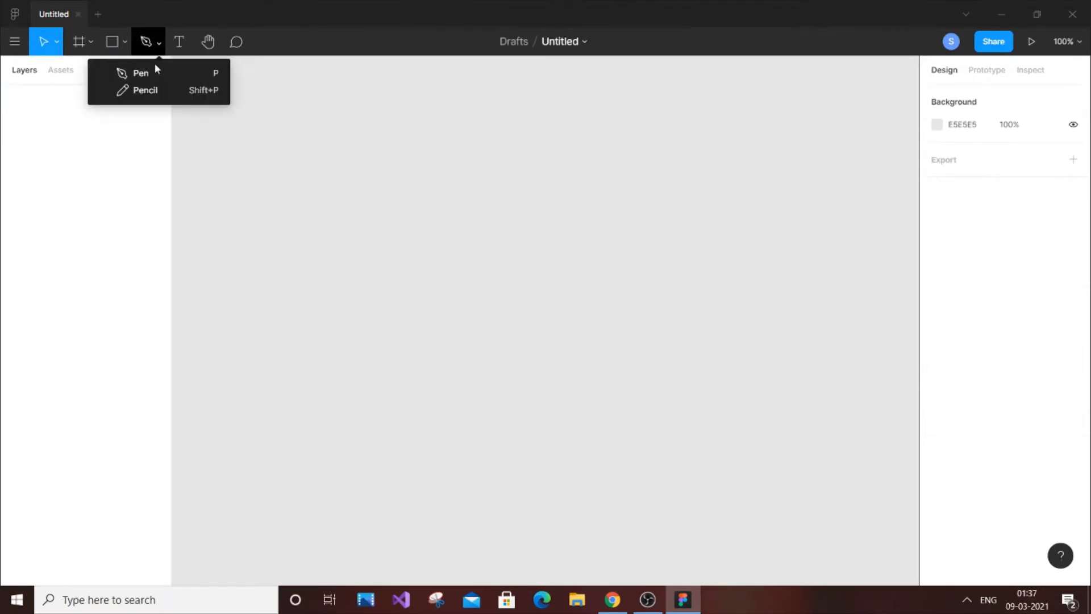
# Draw a closed five-pointed star outline of about 459 by 421 with the Pen tool.
pyautogui.click(157, 72)
pyautogui.click(374, 230)
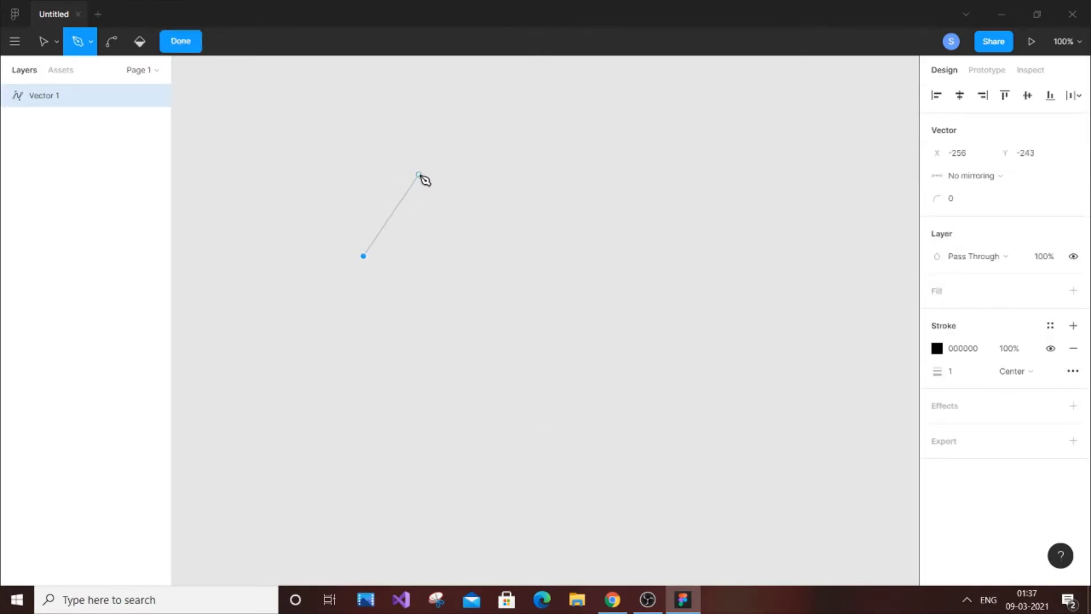
pyautogui.click(438, 144)
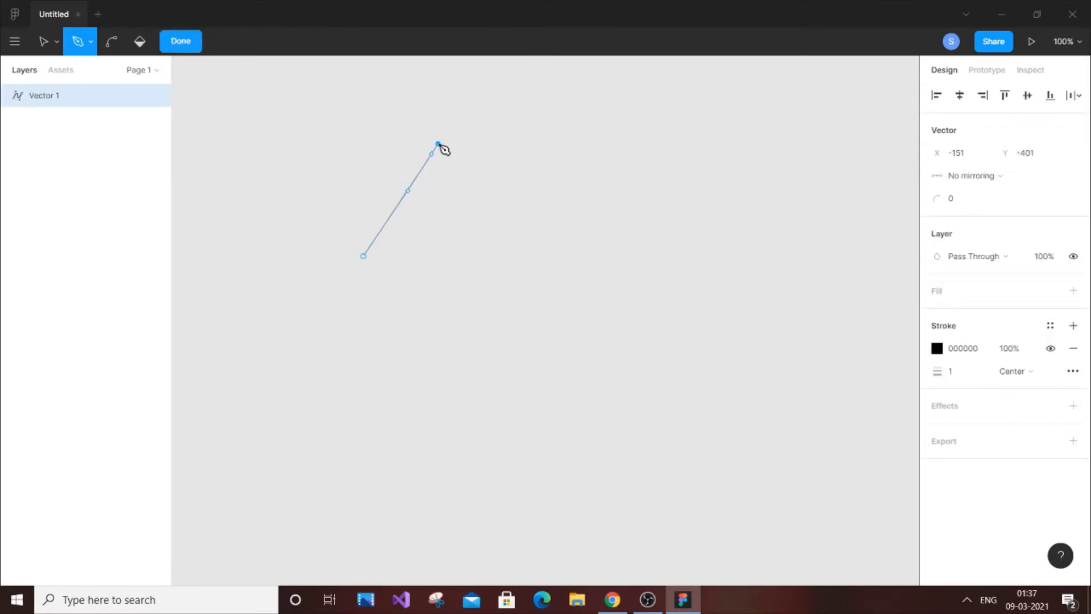
pyautogui.click(522, 251)
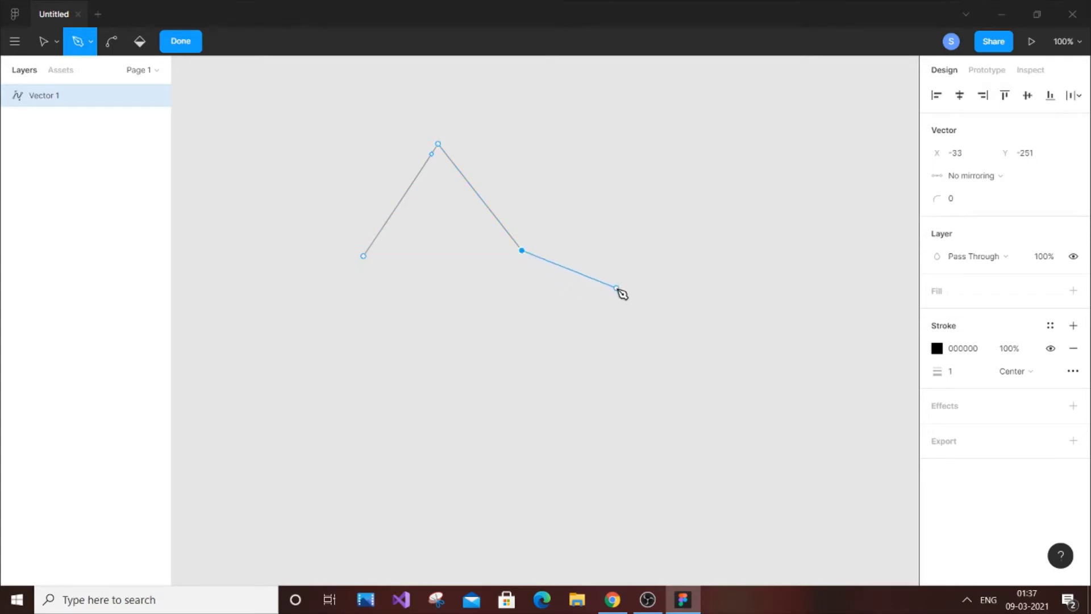
pyautogui.click(616, 288)
pyautogui.click(559, 354)
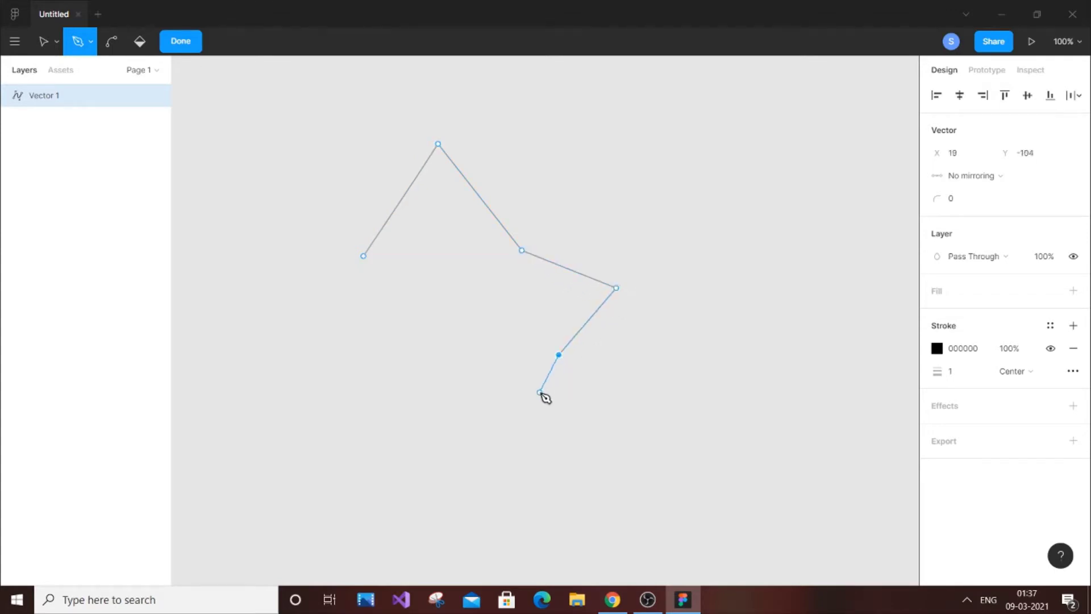
pyautogui.click(513, 442)
pyautogui.click(438, 373)
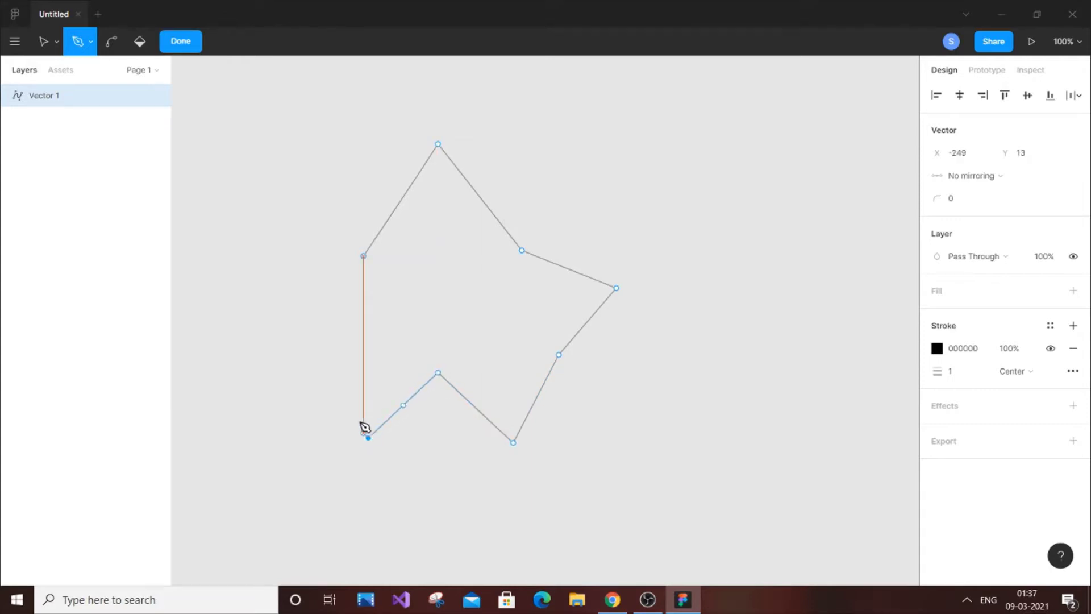
pyautogui.click(368, 438)
pyautogui.click(342, 362)
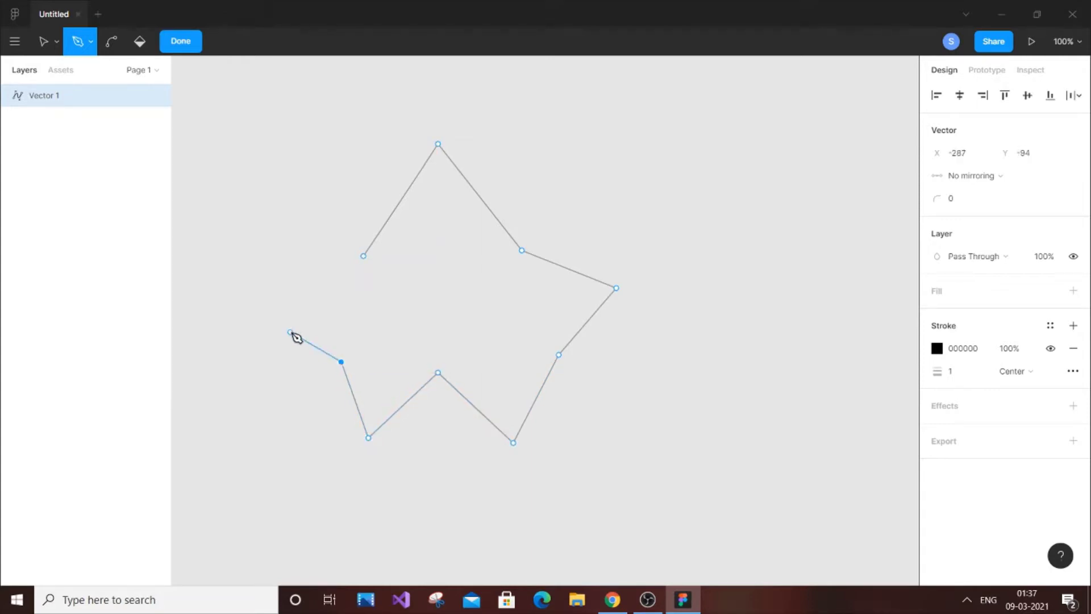
pyautogui.click(289, 332)
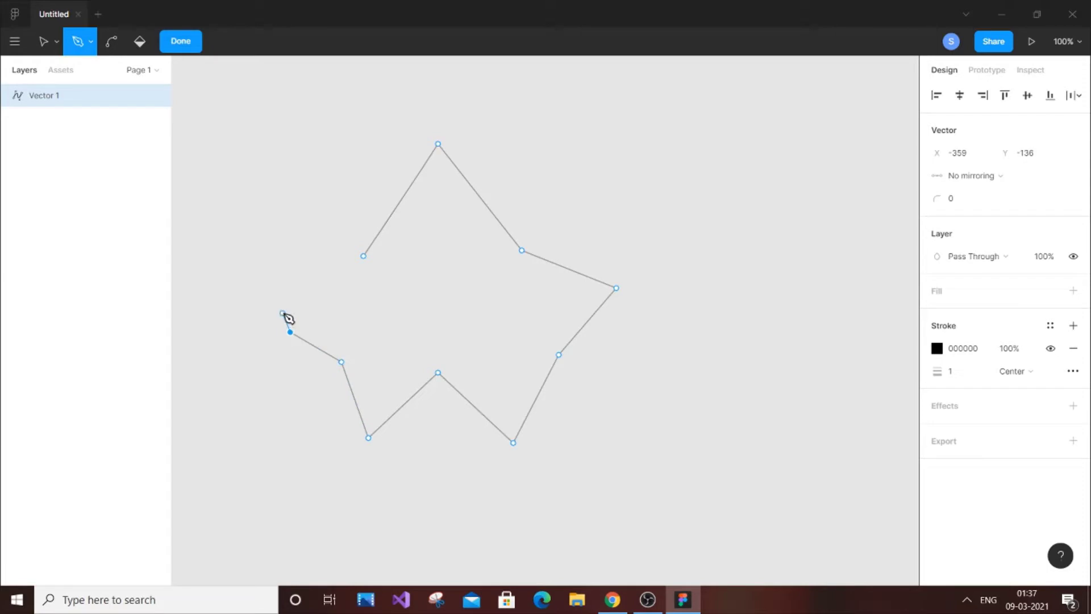
pyautogui.click(363, 257)
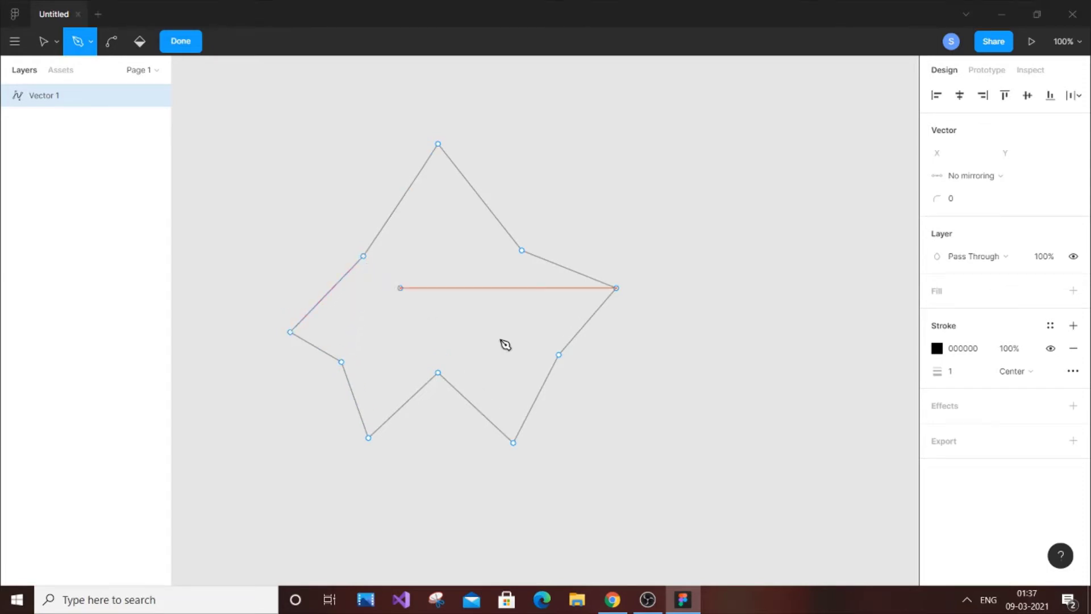
# Add inner lines joining the star's lower notch to its upper left and lower right notches, and the two upper notches to each other.
pyautogui.click(438, 372)
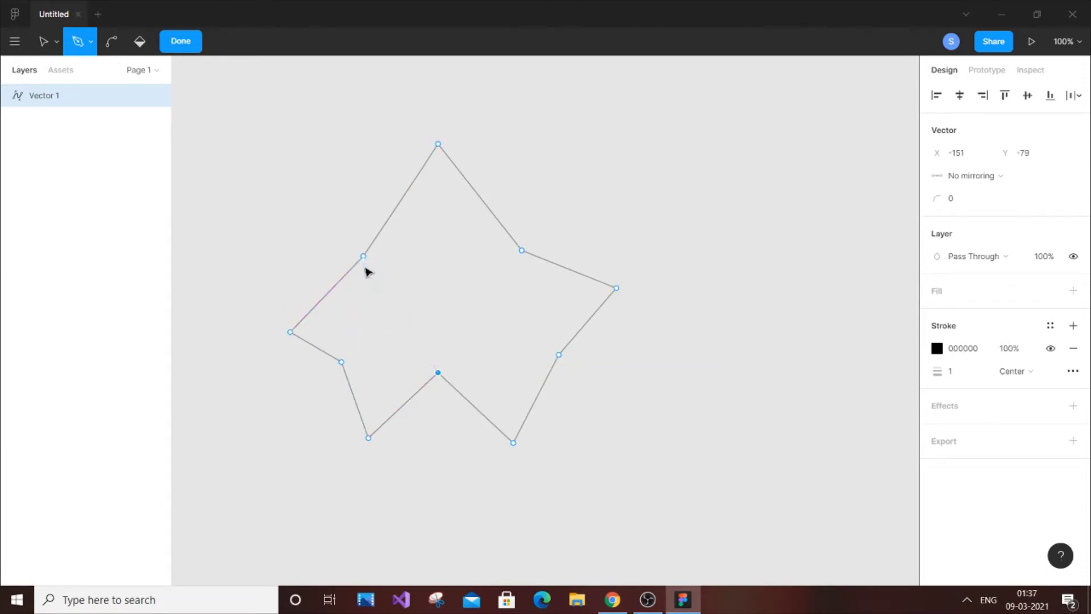
pyautogui.moveTo(391, 340)
pyautogui.mouseDown()
pyautogui.moveTo(355, 365)
pyautogui.moveTo(401, 325)
pyautogui.mouseUp()
pyautogui.hotkey('ctrl', 'z')
pyautogui.click(363, 256)
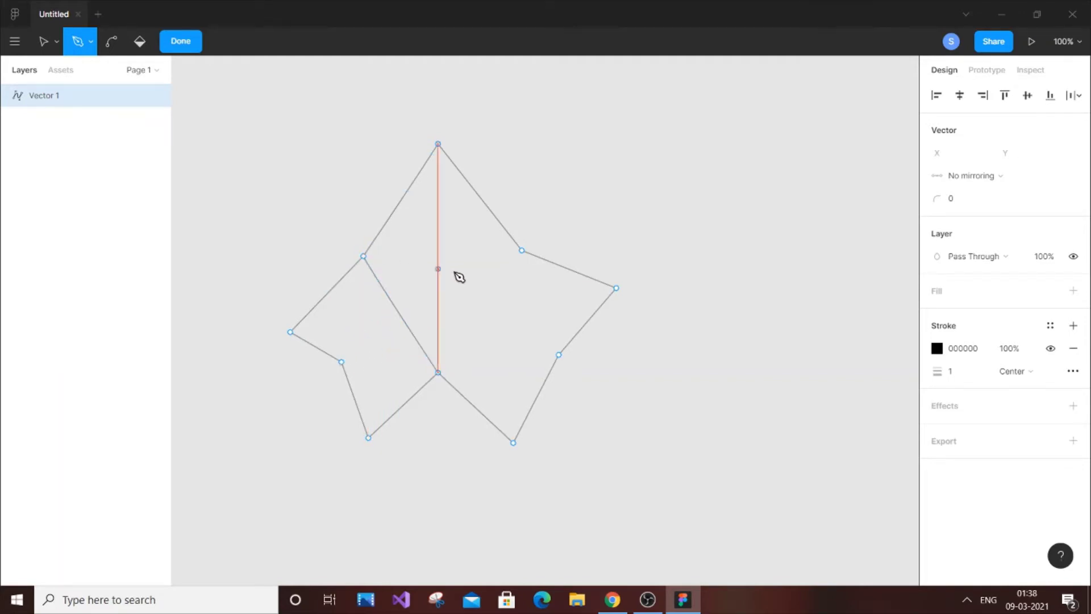
pyautogui.click(522, 250)
pyautogui.click(364, 256)
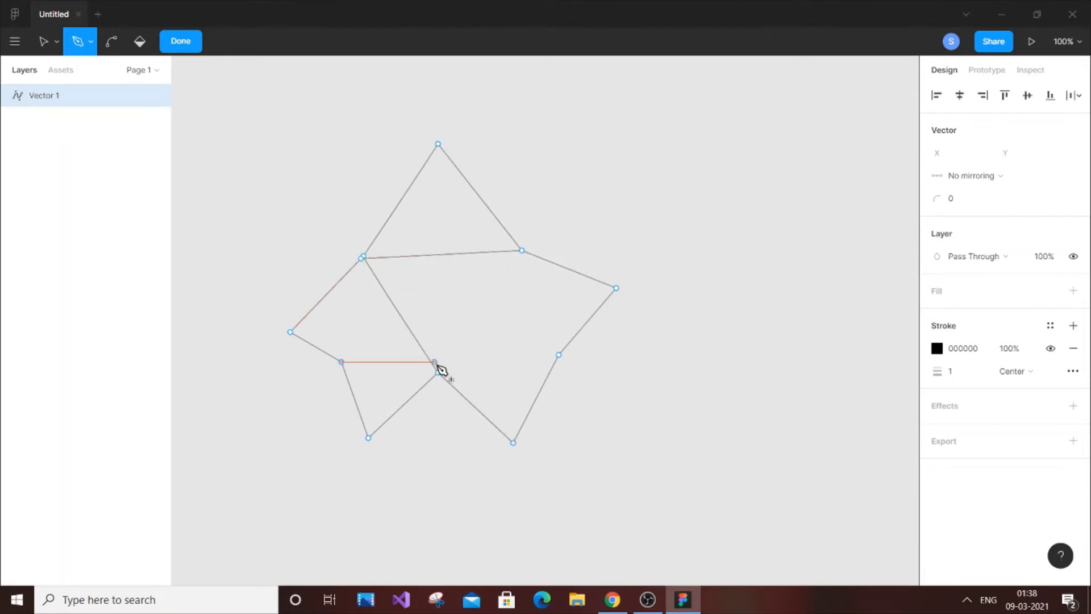
pyautogui.click(438, 372)
pyautogui.click(559, 355)
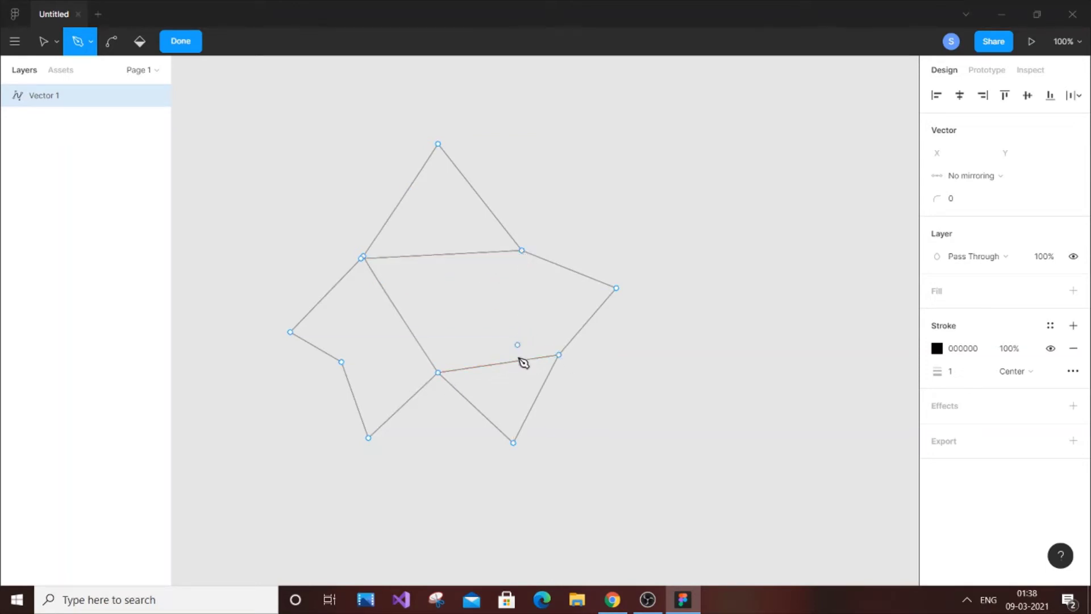
pyautogui.click(341, 361)
pyautogui.moveTo(522, 250)
pyautogui.mouseDown()
pyautogui.moveTo(517, 356)
pyautogui.moveTo(510, 250)
pyautogui.moveTo(621, 297)
pyautogui.moveTo(532, 249)
pyautogui.mouseUp()
pyautogui.press('Escape')
pyautogui.press('Escape')
# Set the star's stroke weight to 44 and finish editing the vector.
pyautogui.moveTo(526, 253)
pyautogui.mouseDown()
pyautogui.moveTo(523, 380)
pyautogui.moveTo(592, 233)
pyautogui.moveTo(951, 381)
pyautogui.moveTo(961, 364)
pyautogui.moveTo(1049, 341)
pyautogui.moveTo(12, 287)
pyautogui.moveTo(1003, 346)
pyautogui.mouseUp()
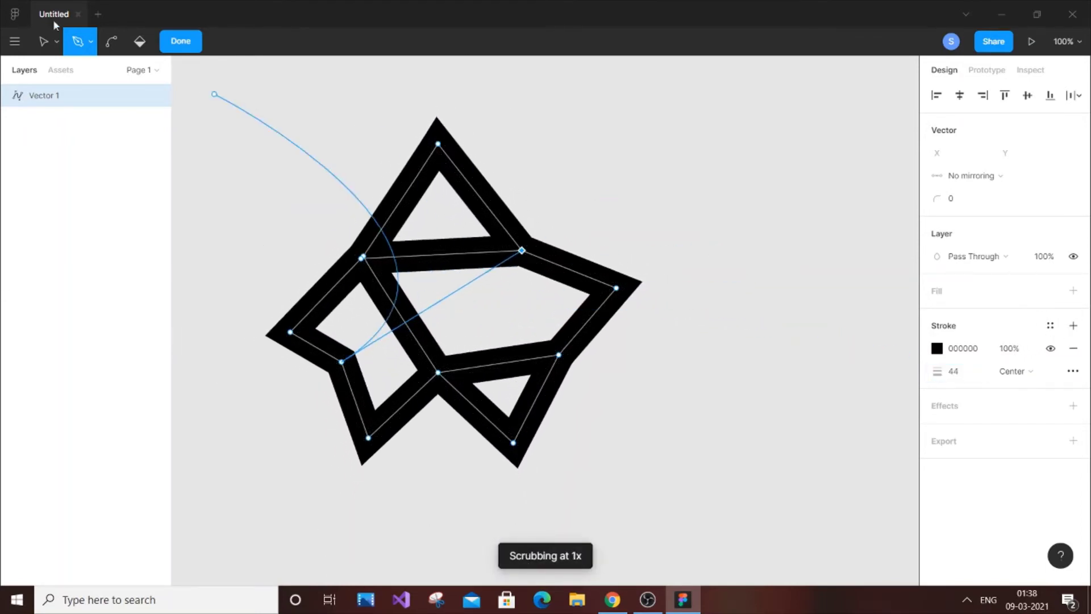
pyautogui.click(183, 45)
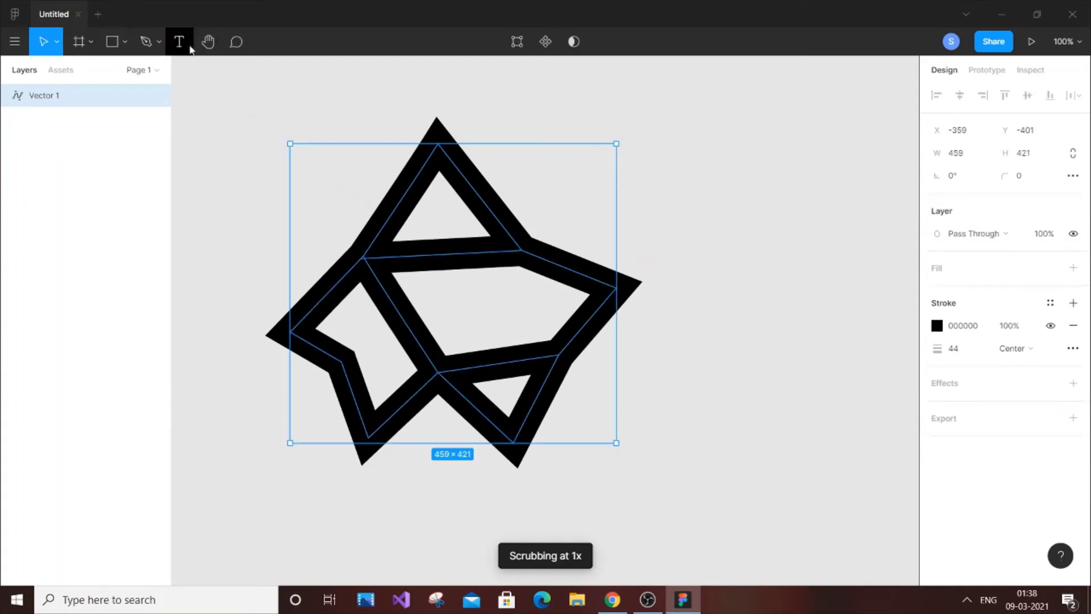
pyautogui.click(773, 196)
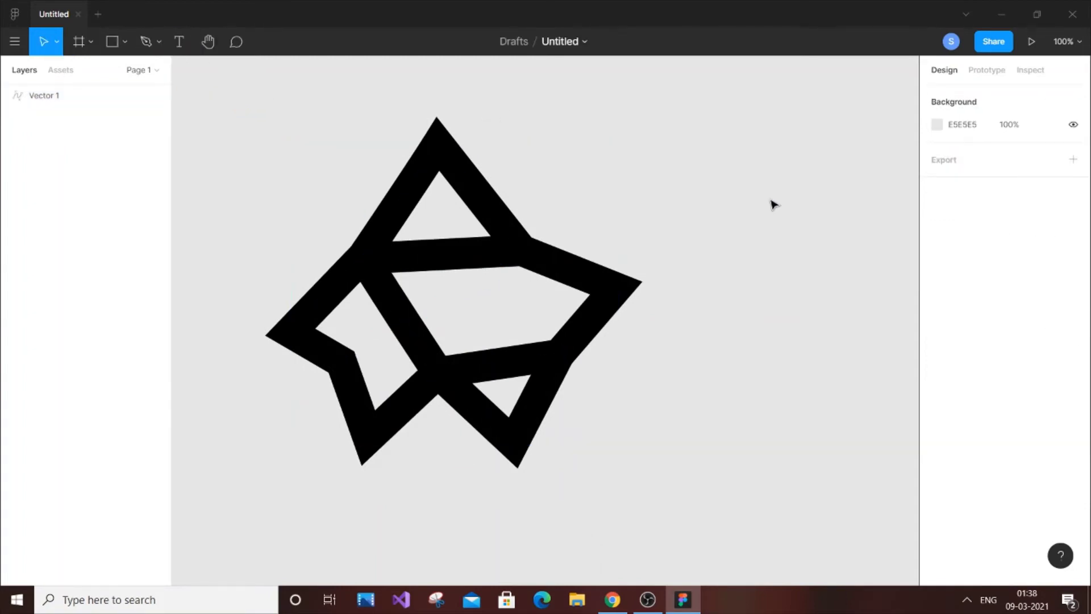